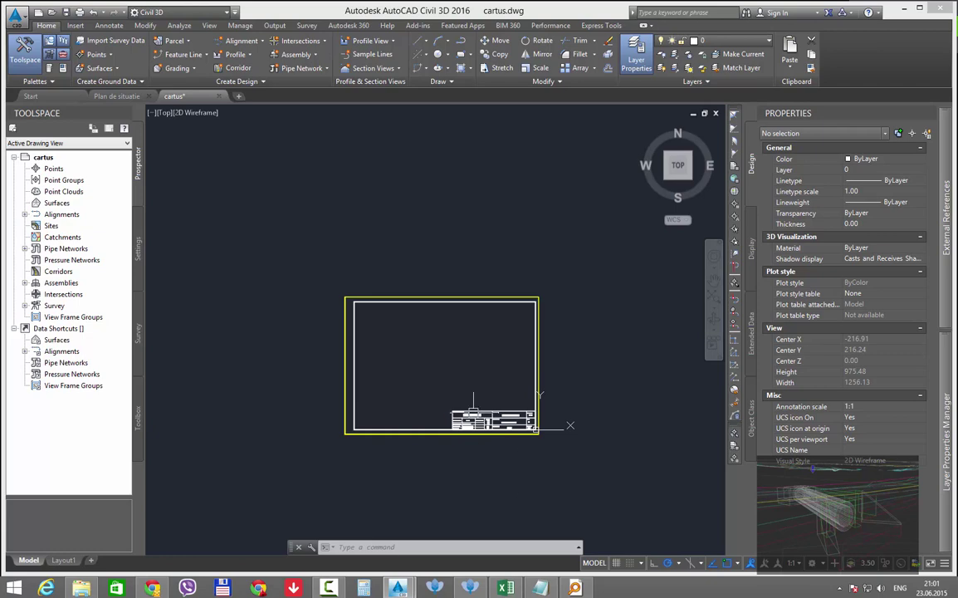
- Save the cartus drawing under the same name in the Referinte folder of Reabilitare DN18's Predare folder
scroll(470, 419, "up", 4)
scroll(470, 419, "up", 3)
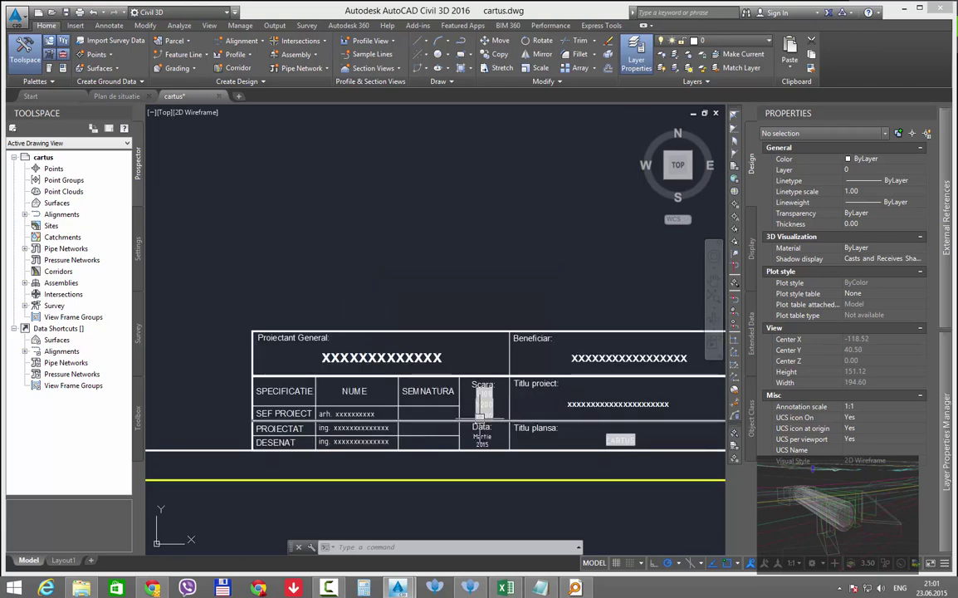
scroll(474, 438, "down", 1)
scroll(474, 438, "down", 4)
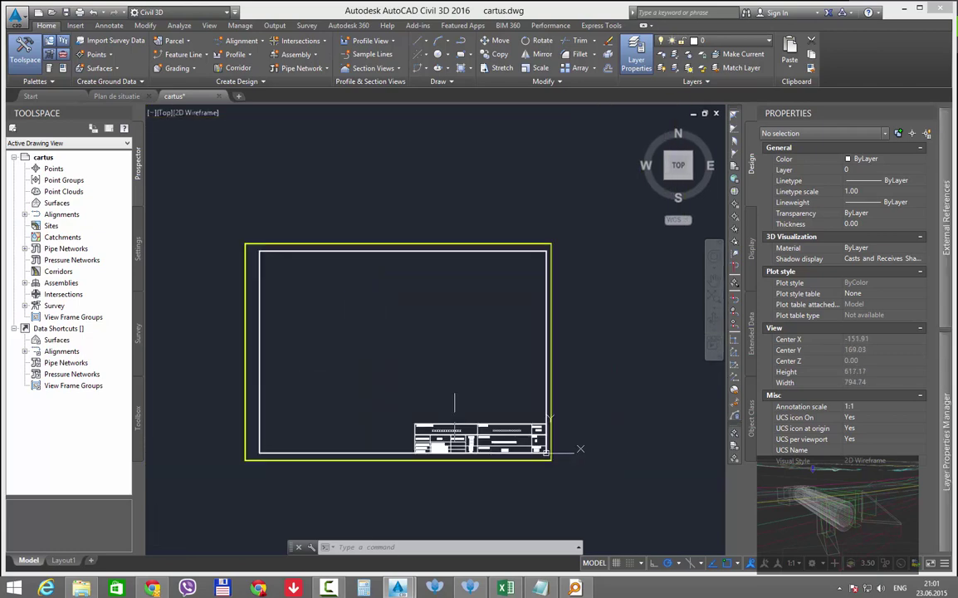
left_click(21, 24)
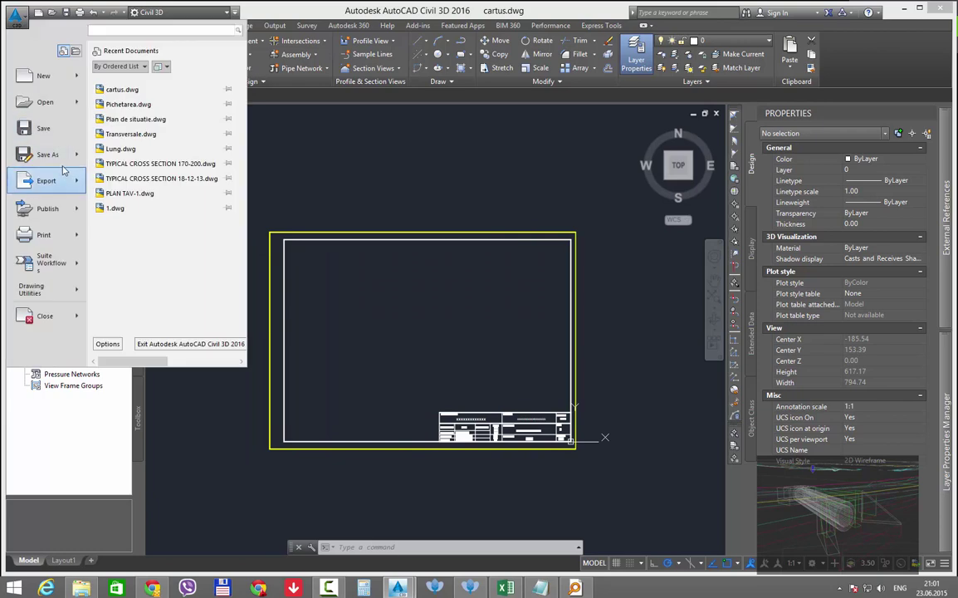
left_click(58, 164)
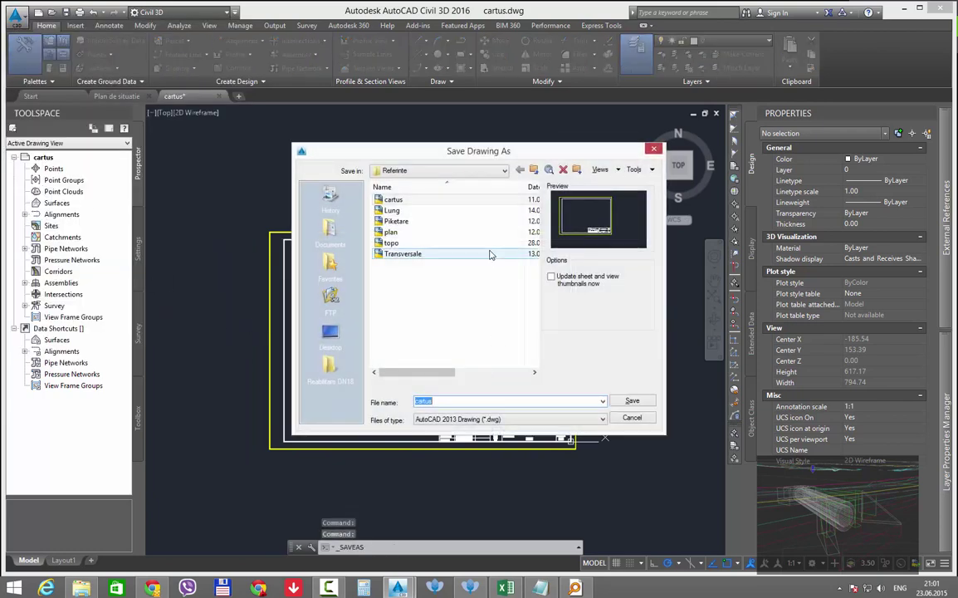
left_click(492, 171)
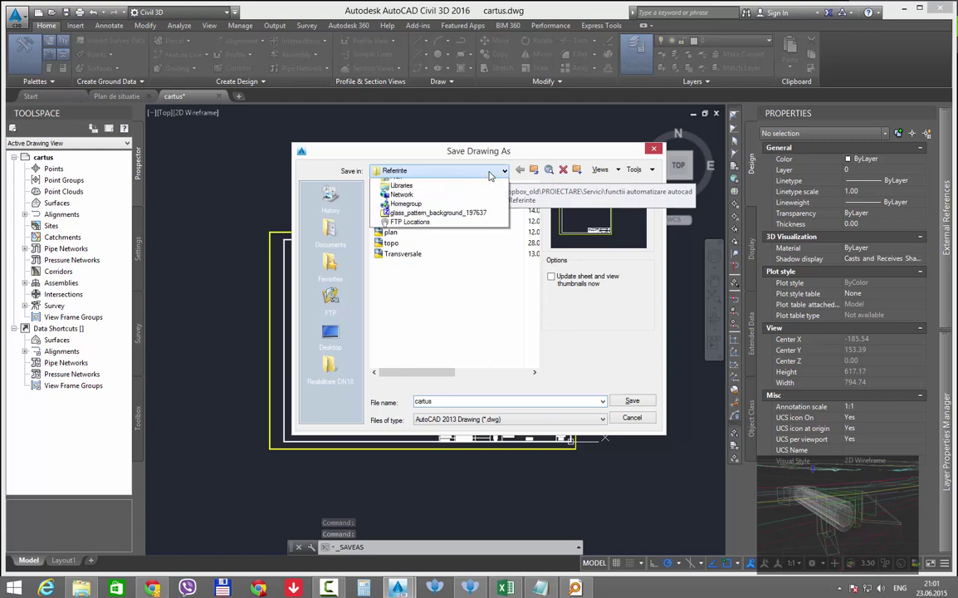
left_click(333, 366)
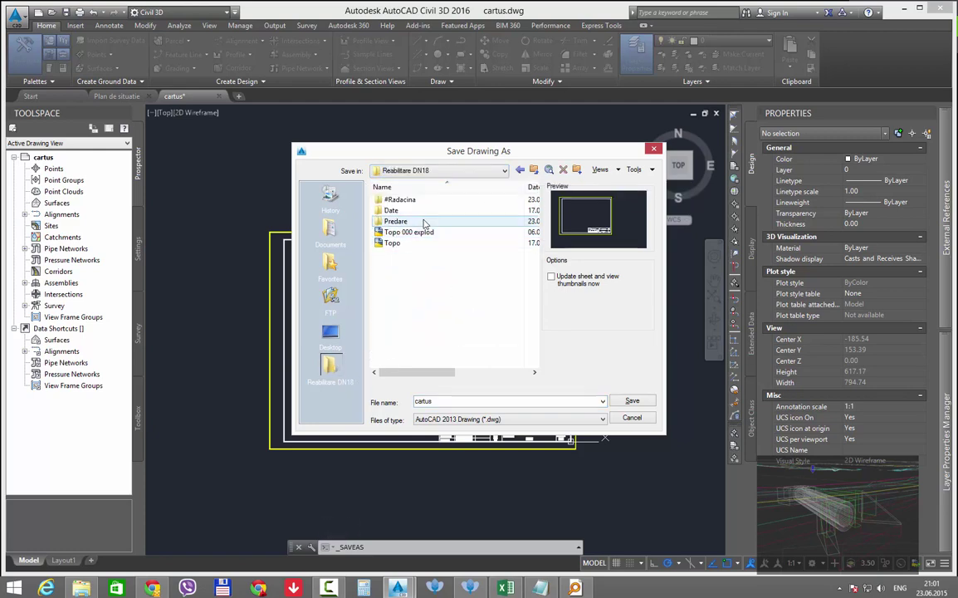
double_click(422, 220)
double_click(405, 202)
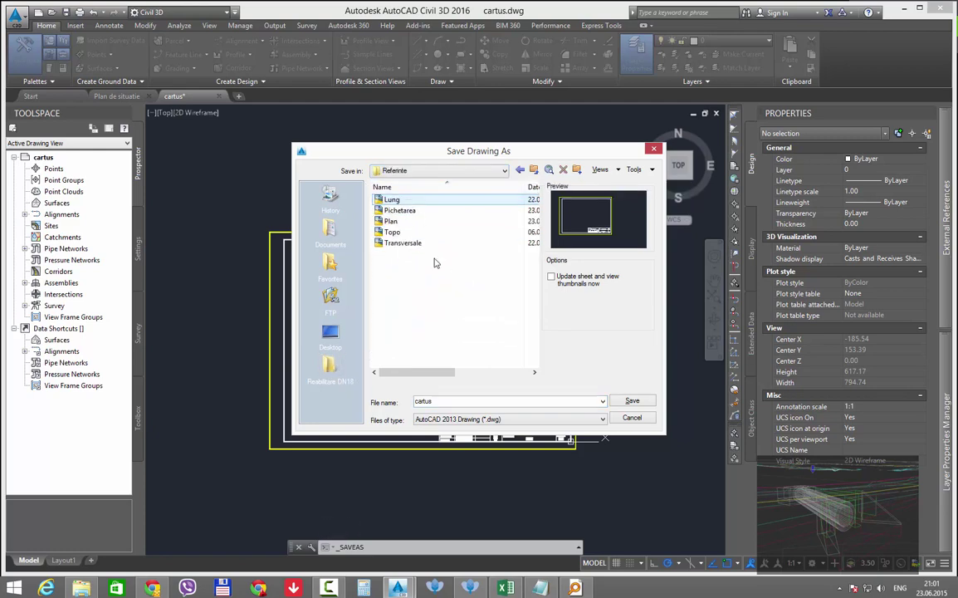
left_click(632, 401)
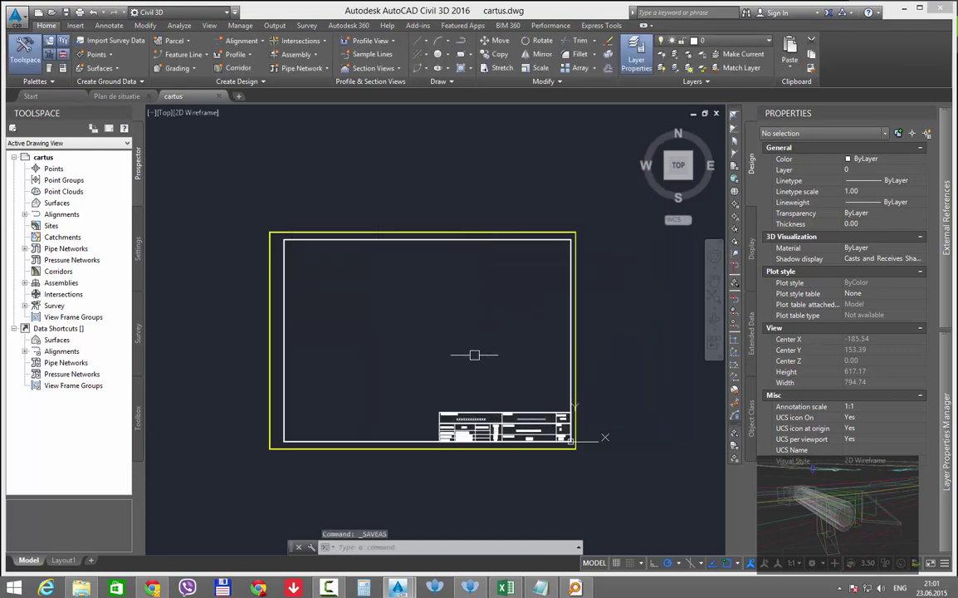
- Examine the title block's cells, including the scale, sheet title and sheet number fields
mouse_move(504, 408)
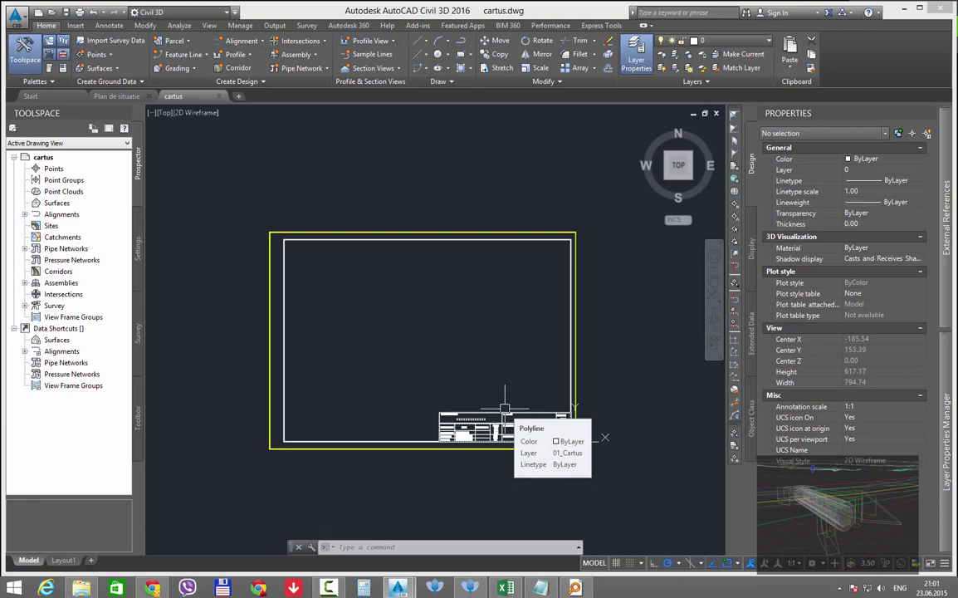
scroll(504, 408, "up", 5)
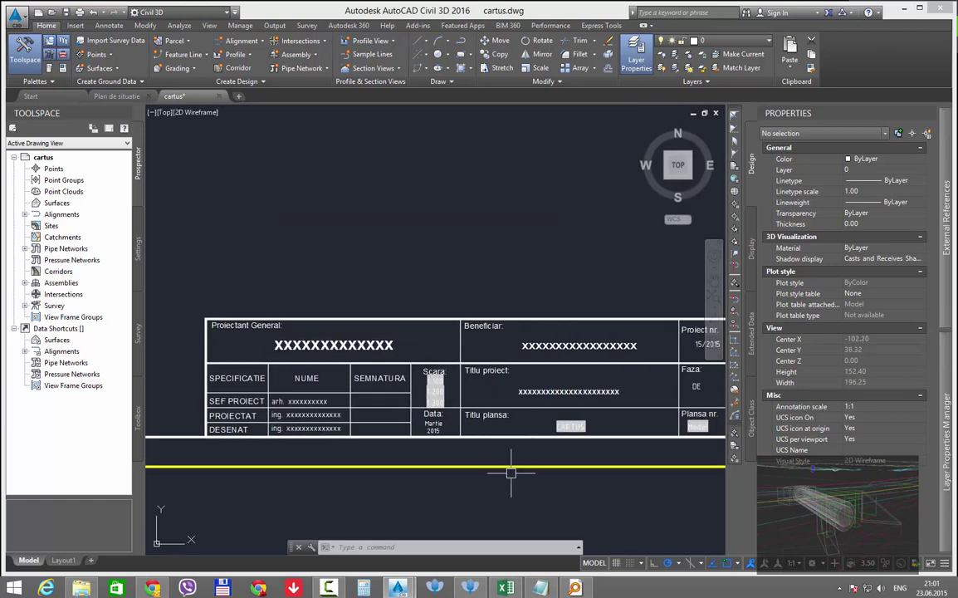
middle_click_drag(595, 429, 489, 429)
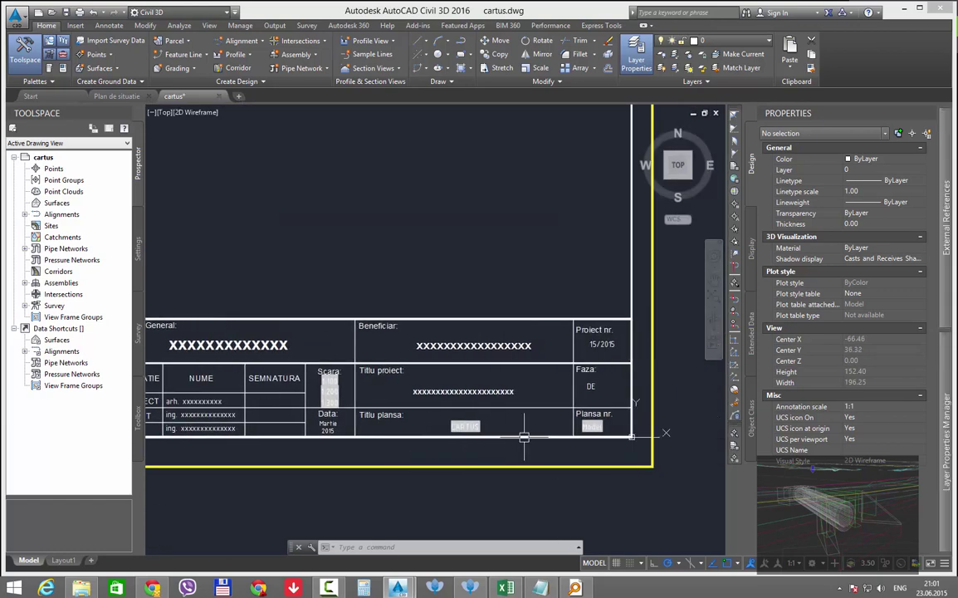
middle_click_drag(328, 380, 406, 380)
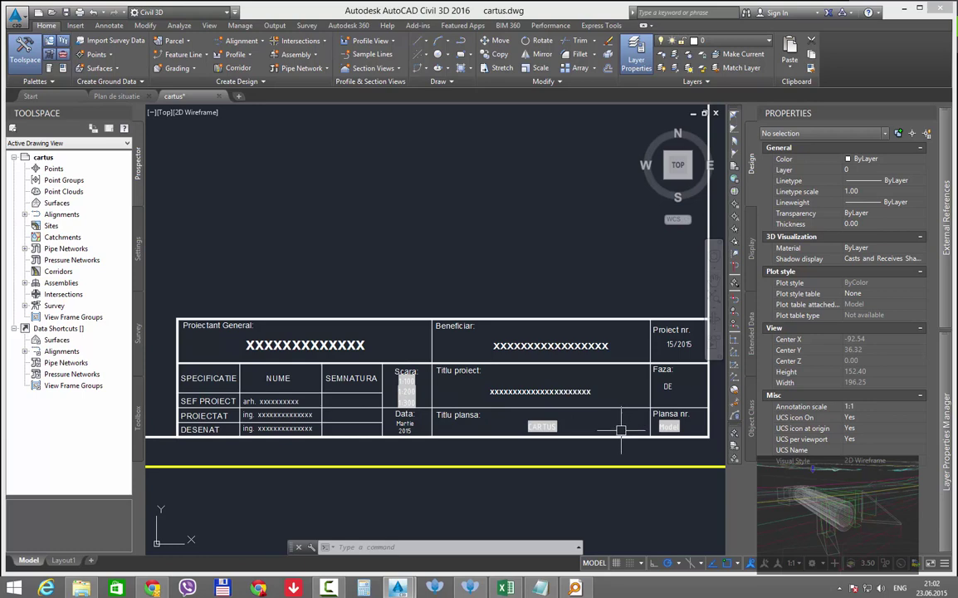
middle_click_drag(620, 434, 571, 438)
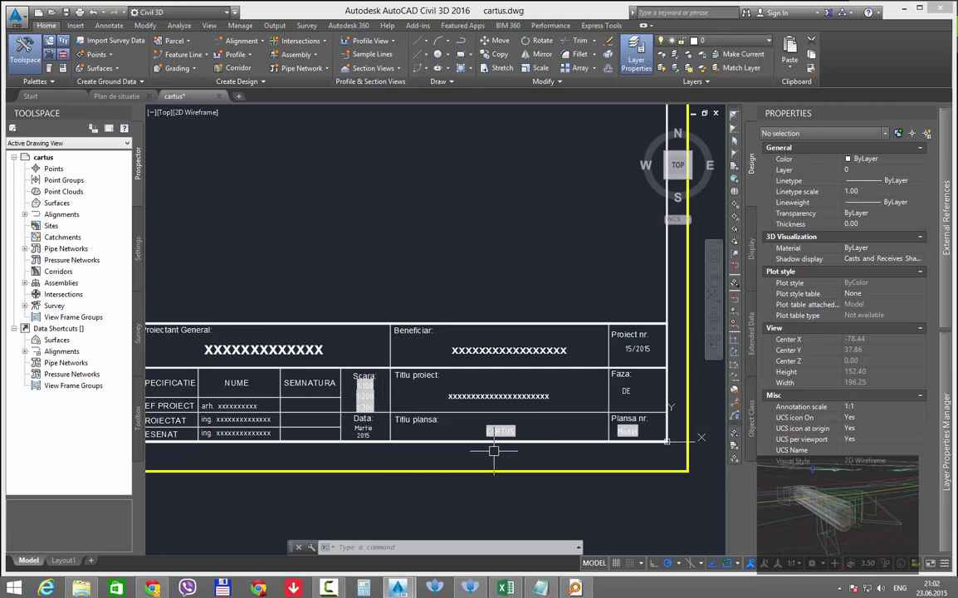
scroll(515, 432, "up", 2)
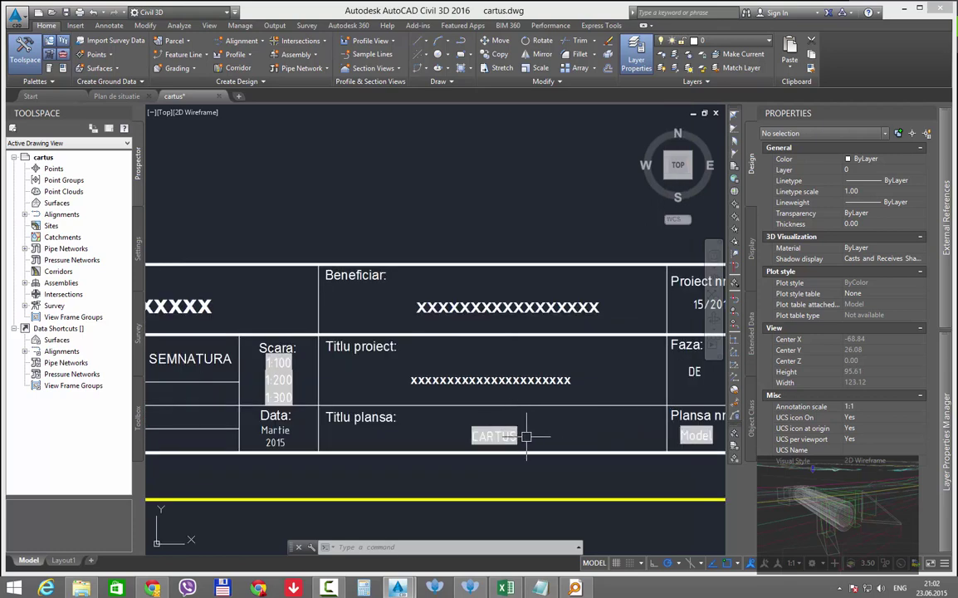
scroll(525, 436, "up", 2)
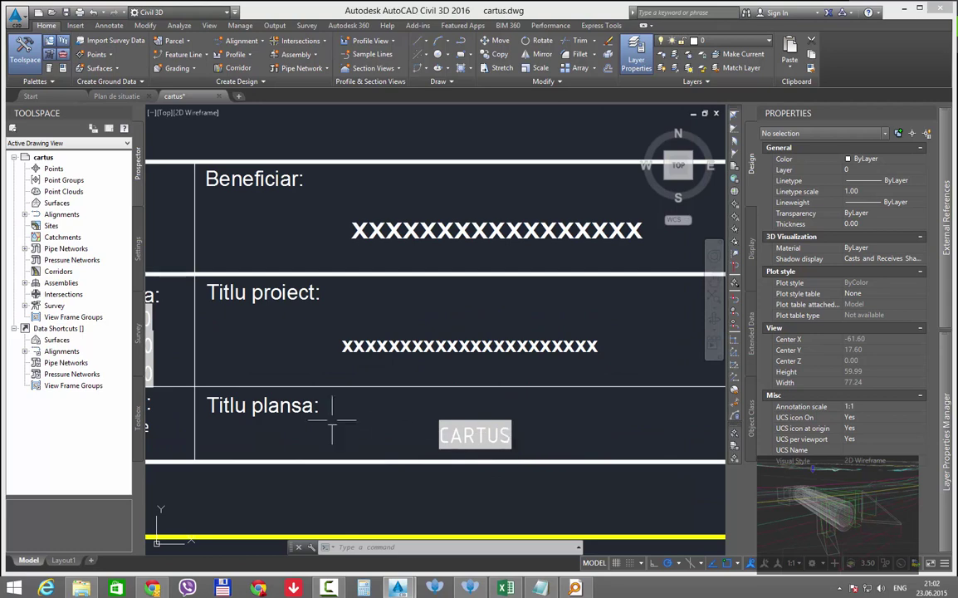
- Switch to File Explorer to check the Plan de situatie file name in the Predare folder, and return to the drawing
left_click(83, 587)
left_click(134, 167)
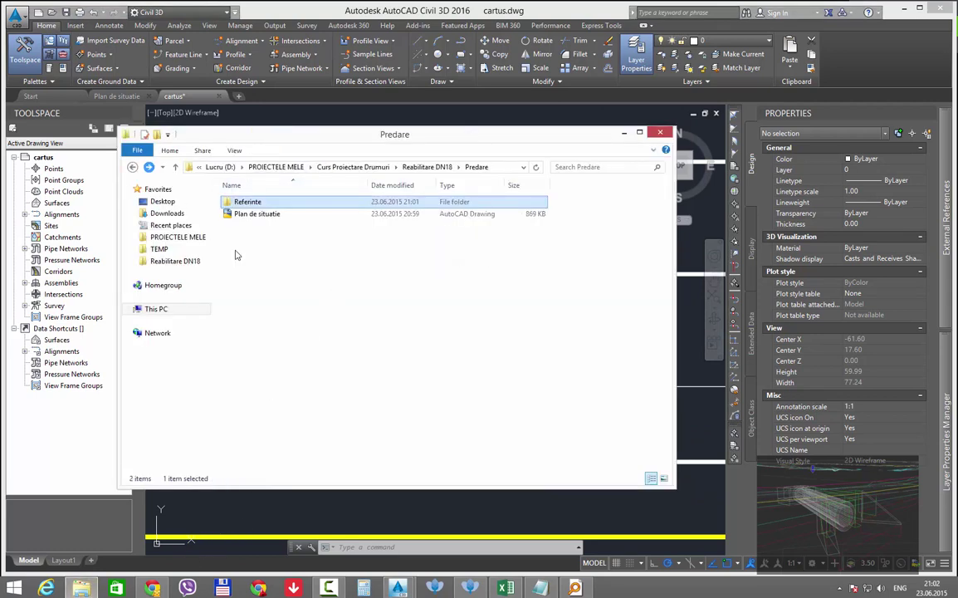
left_click(264, 216)
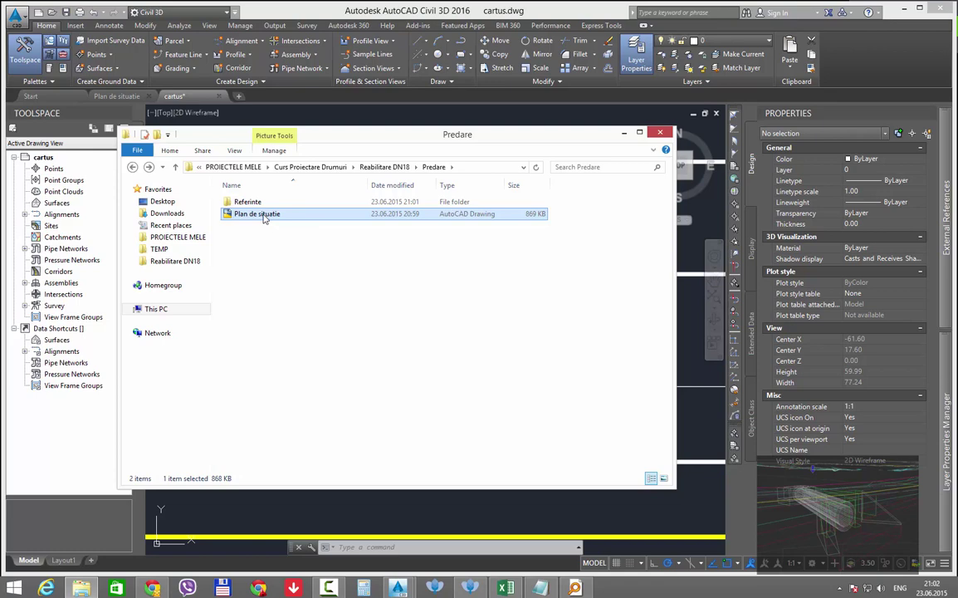
left_click(430, 494)
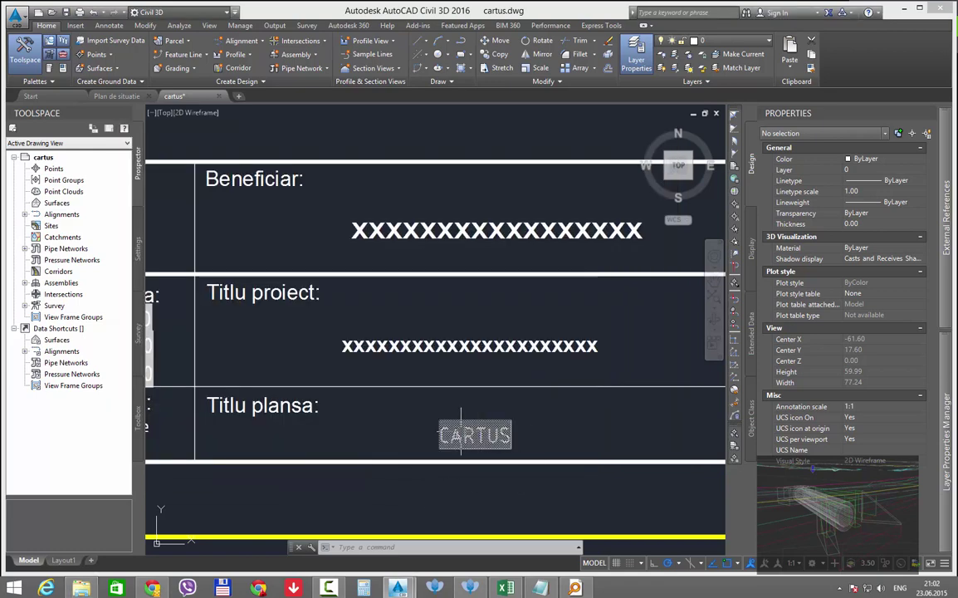
- Compare the title block's Plansa nr. field with the layout names, and examine the Scara field
scroll(524, 439, "down", 2)
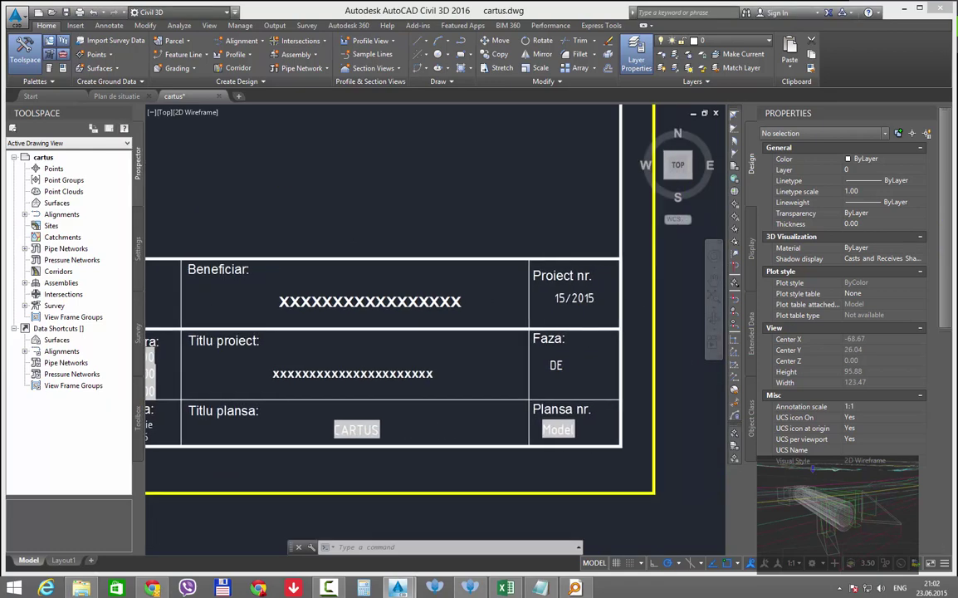
scroll(597, 419, "up", 2)
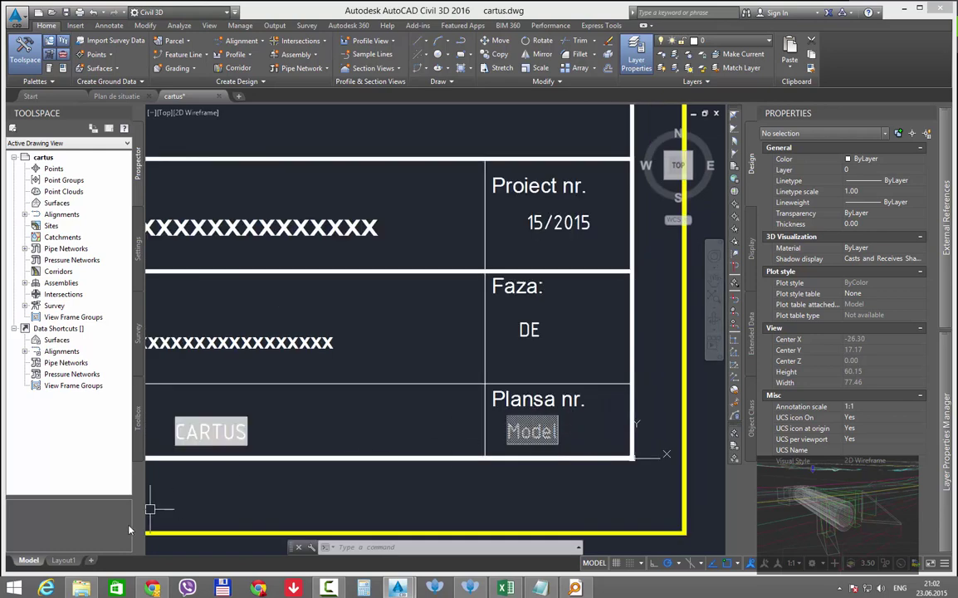
mouse_move(65, 561)
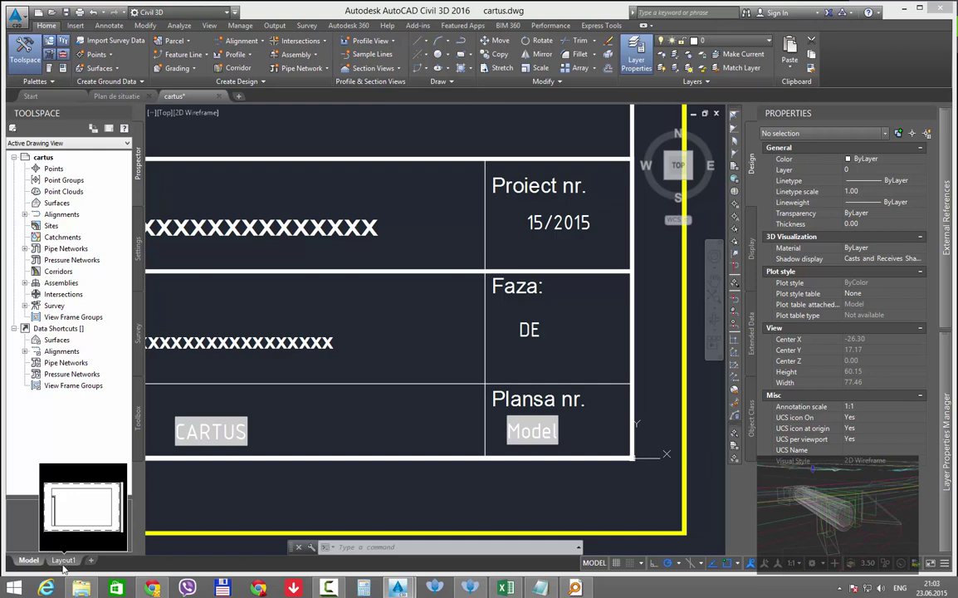
left_click(369, 391)
scroll(465, 398, "down", 5)
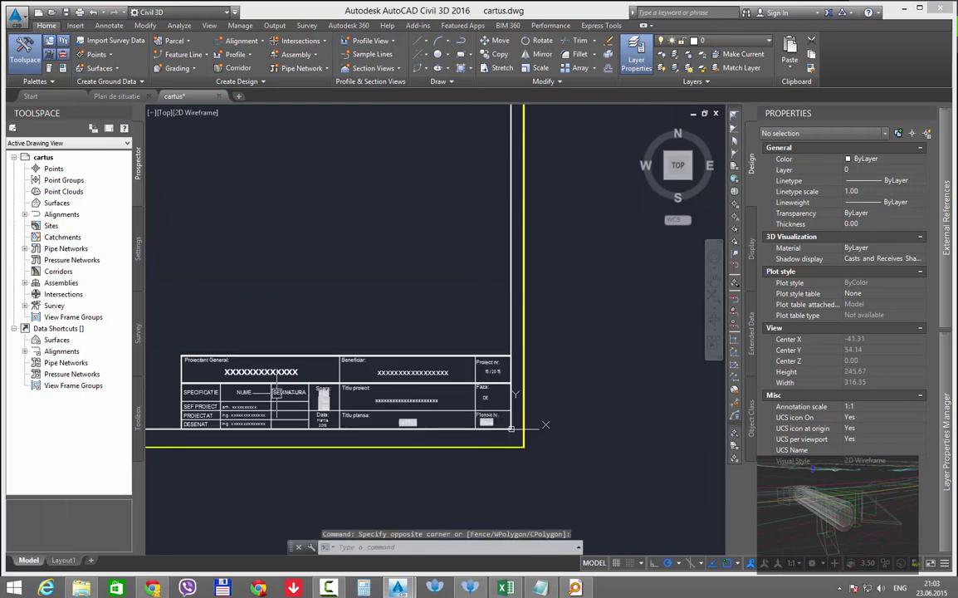
scroll(307, 396, "up", 8)
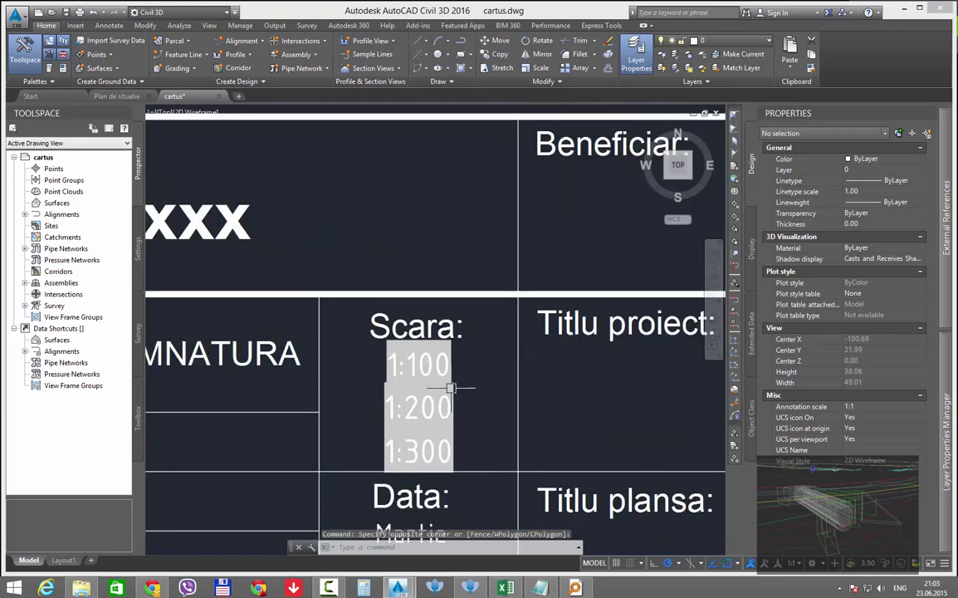
- Fit the whole cartus sheet in the view and close the drawing, saving its changes
scroll(462, 394, "down", 10)
middle_click_drag(446, 306, 478, 318)
middle_click(479, 320)
middle_click(479, 320)
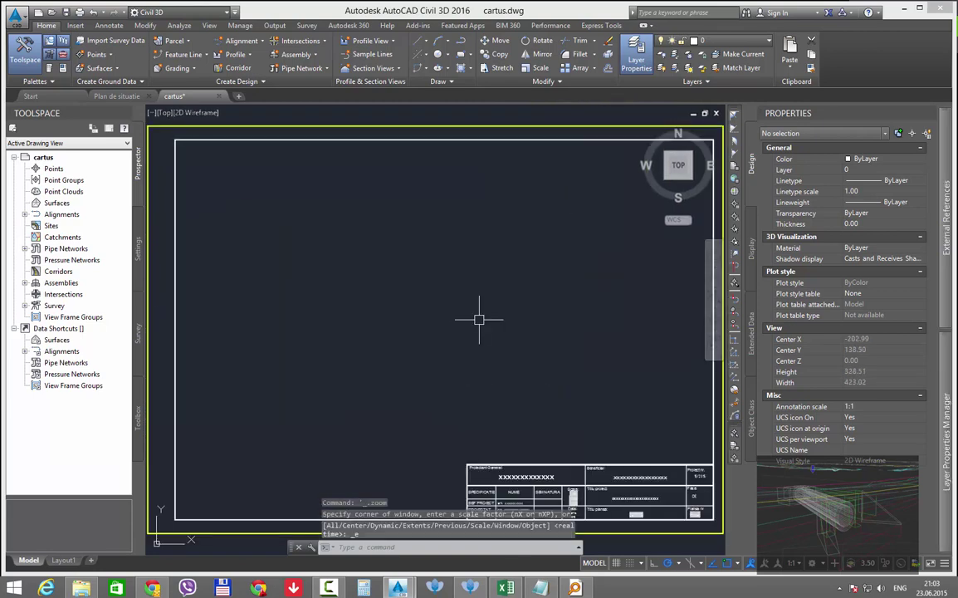
left_click(218, 97)
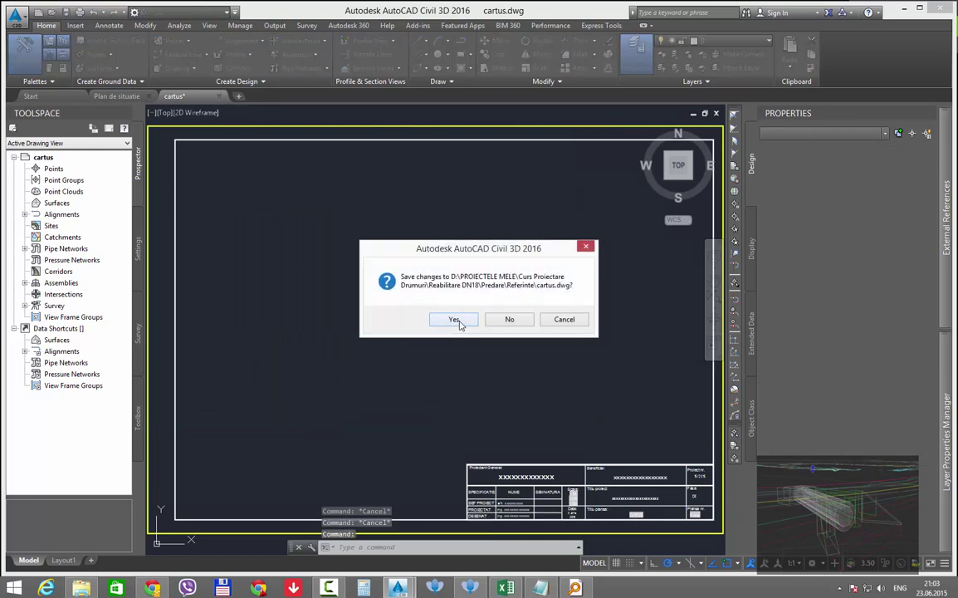
left_click(456, 320)
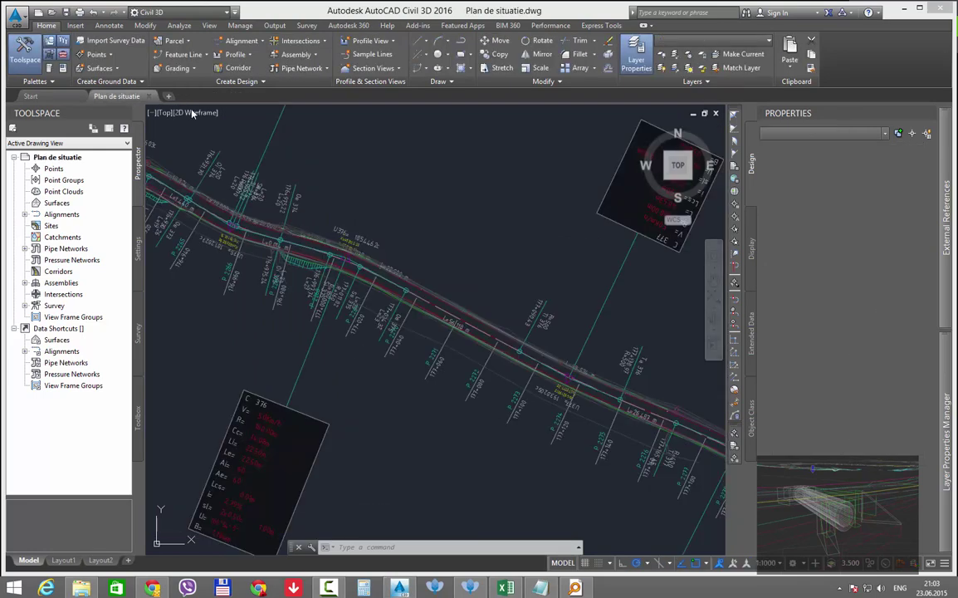
- Activate Layout1 in the Plan de situatie drawing and delete Layout2
left_click(64, 561)
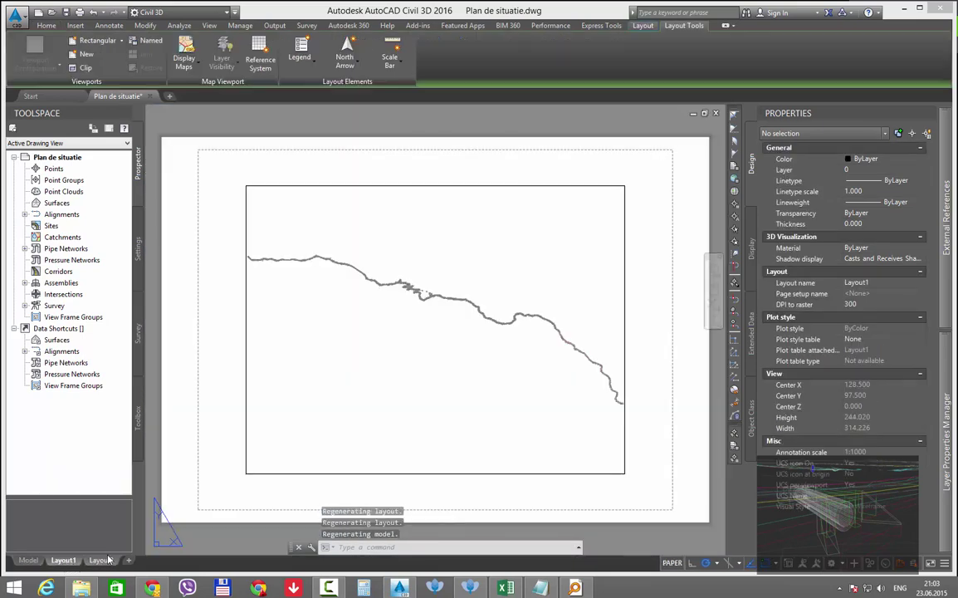
right_click(107, 559)
left_click(137, 391)
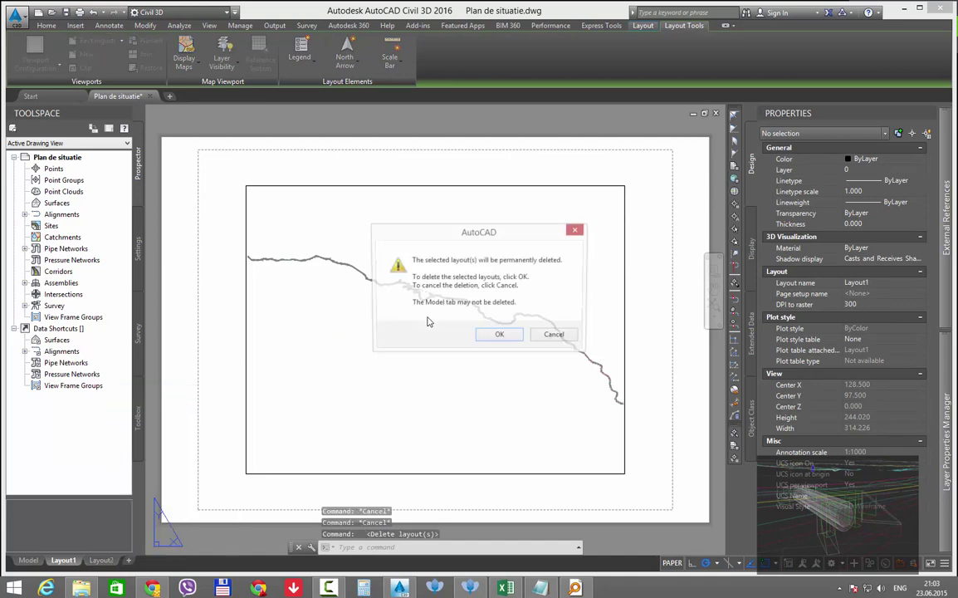
left_click(494, 336)
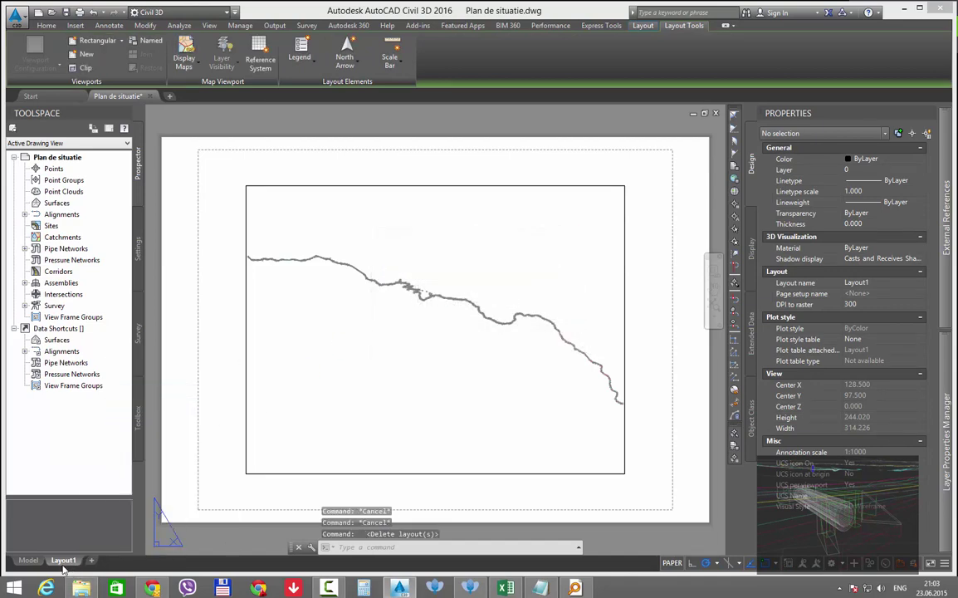
- Rename Layout1 as Demo
double_click(64, 562)
type("Demo")
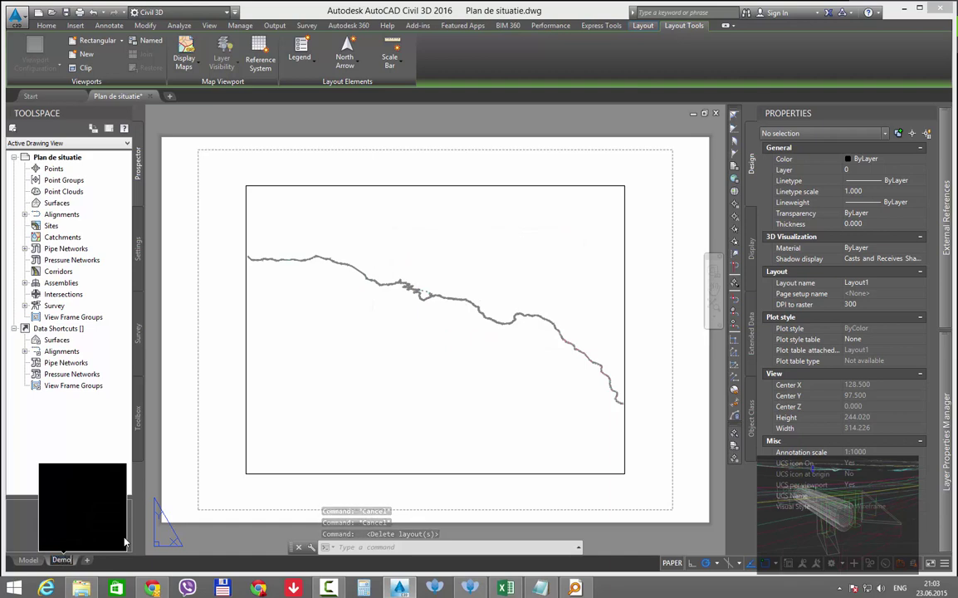
key("Return")
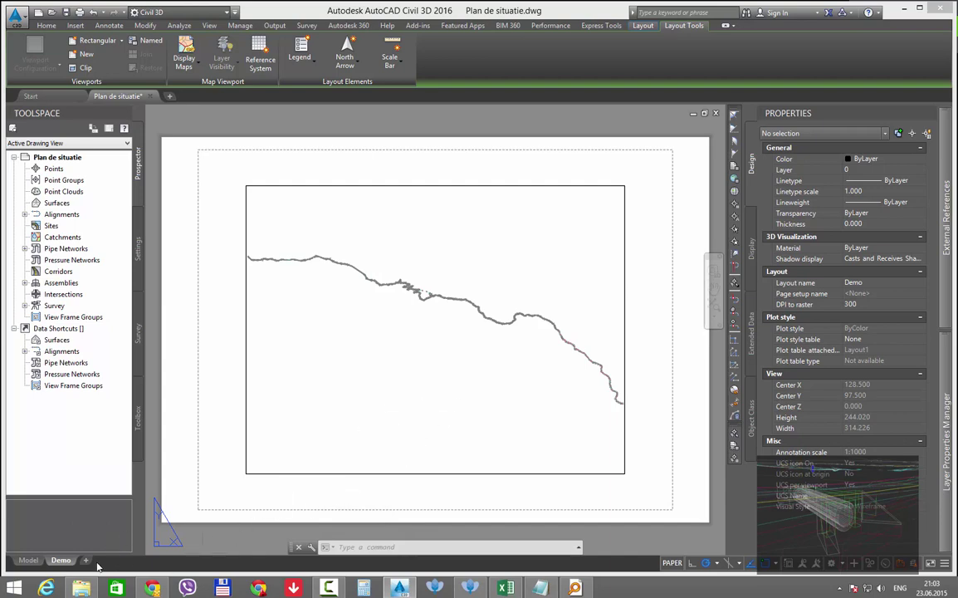
- Open the Demo layout's page setup for modification and set its plotter to DWG To PDF.pc3
right_click(59, 564)
left_click(62, 564)
mouse_move(36, 563)
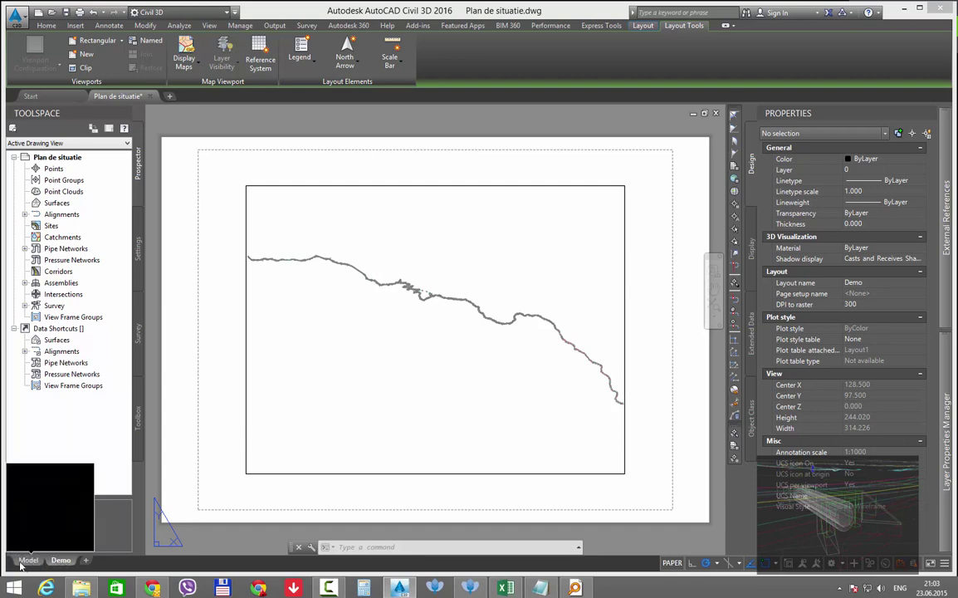
right_click(63, 563)
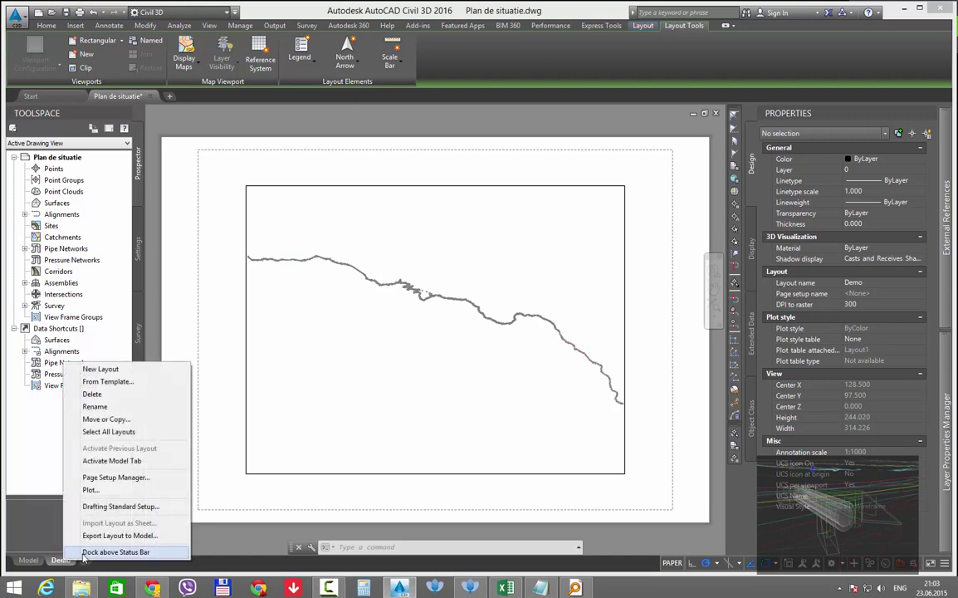
left_click(115, 477)
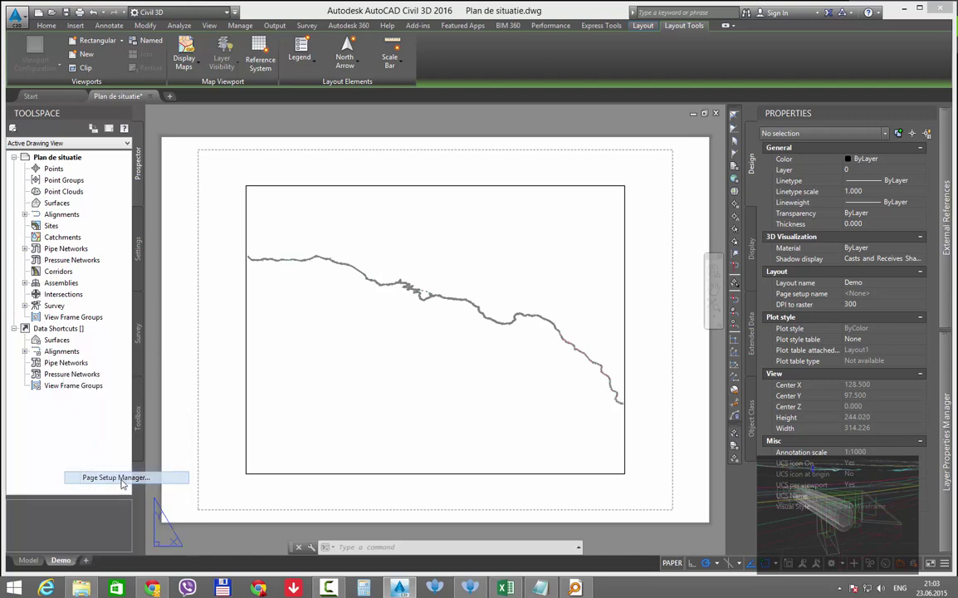
left_click(568, 273)
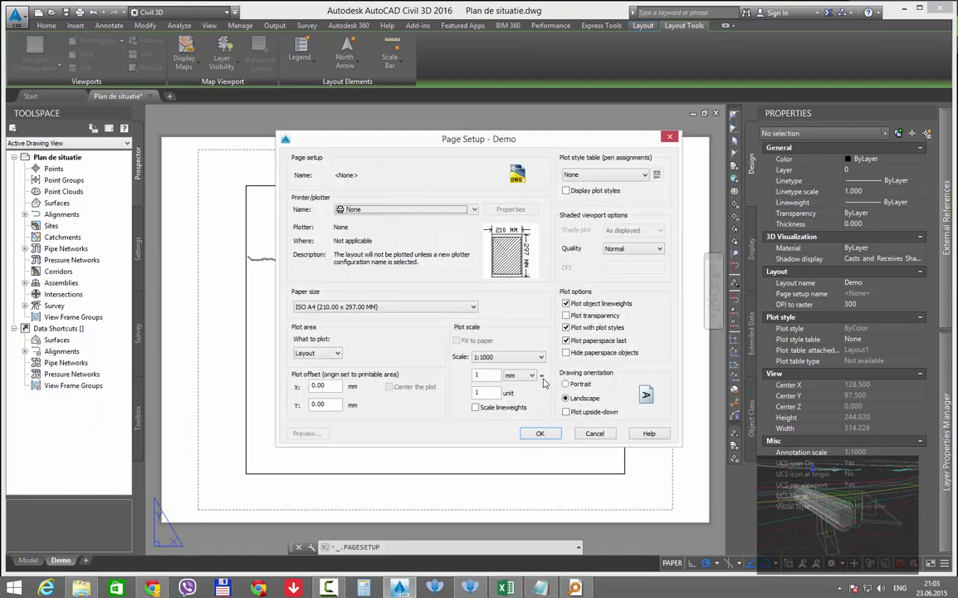
left_click(412, 211)
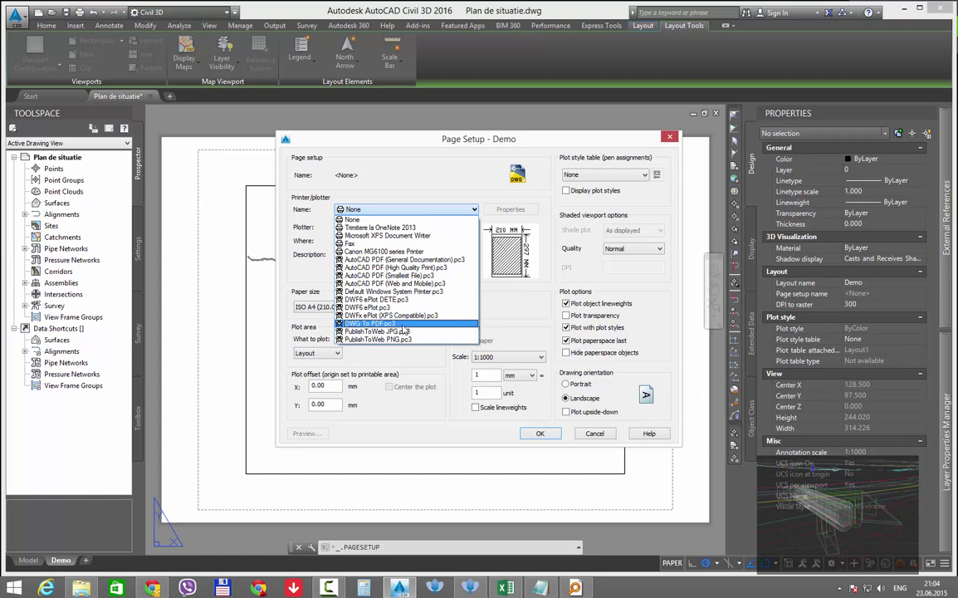
left_click(406, 325)
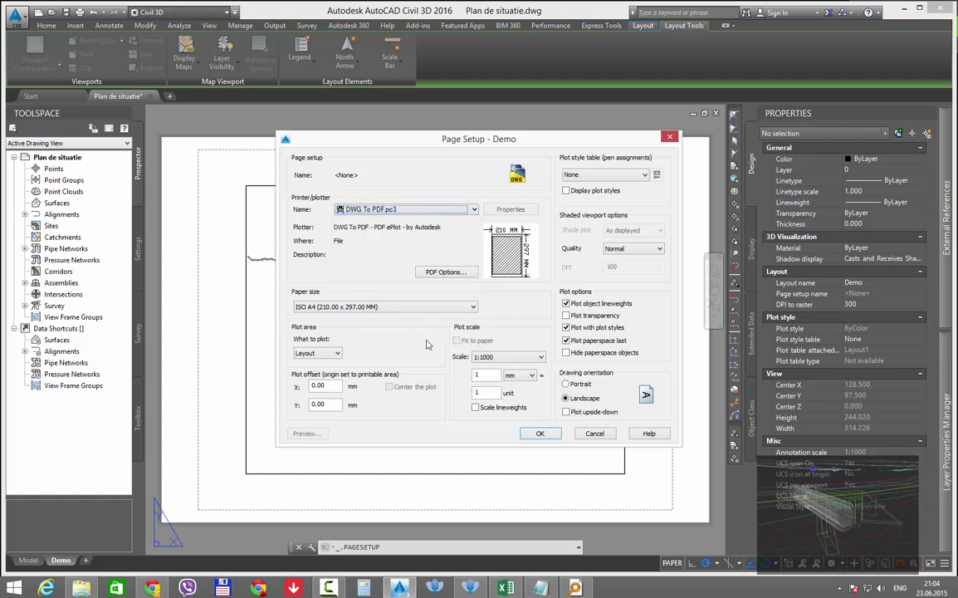
- Set the paper size to ISO A3 (420.00 x 297.00 MM), apply the page setup and close its manager
left_click(376, 308)
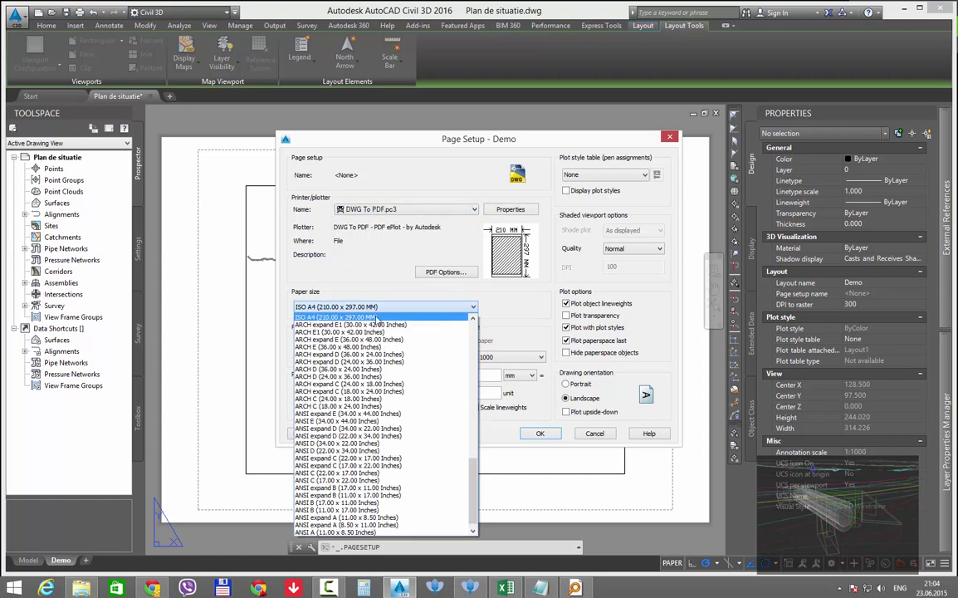
scroll(378, 378, "up", 3)
scroll(377, 378, "up", 1)
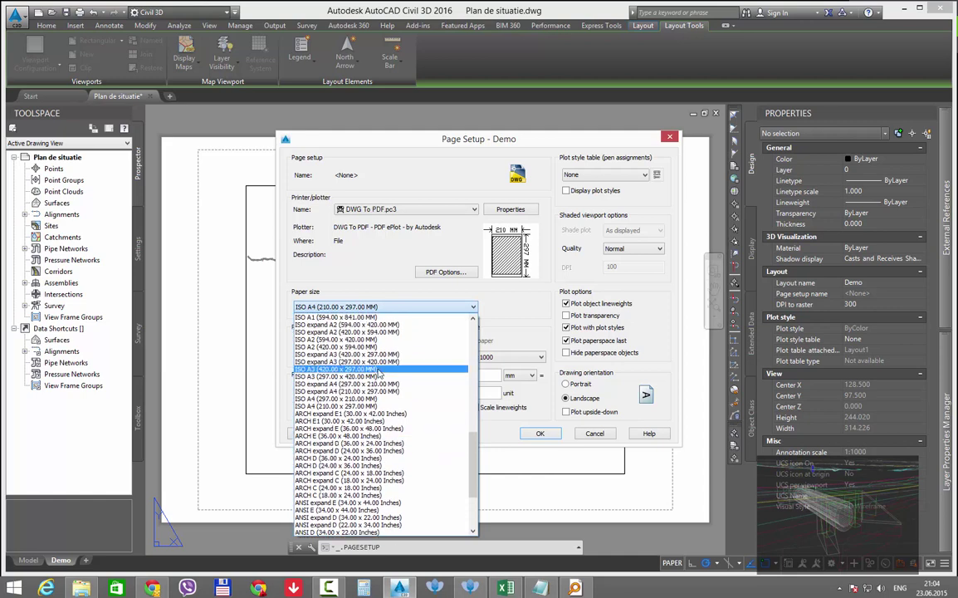
left_click(388, 371)
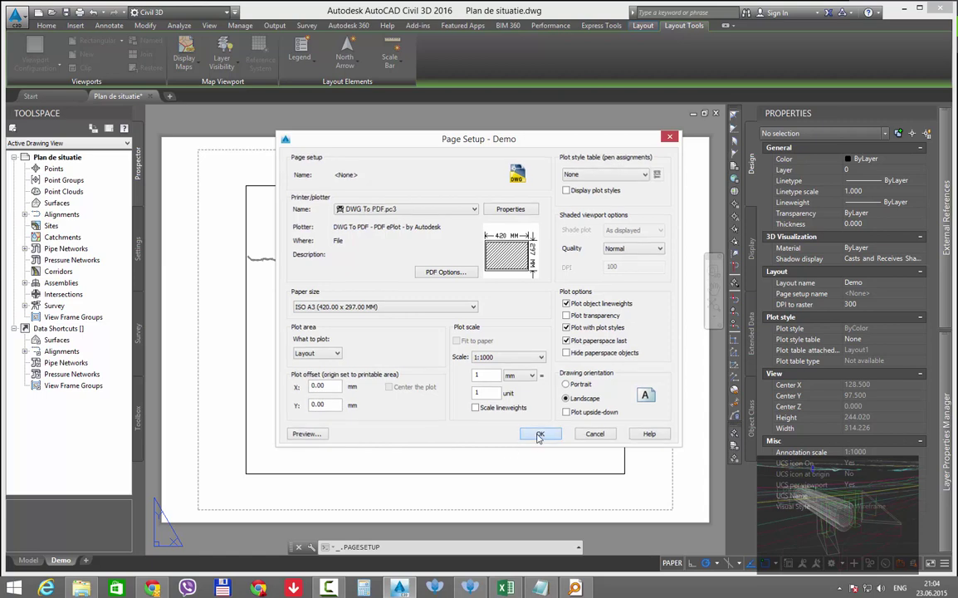
left_click(539, 433)
left_click(519, 348)
scroll(510, 423, "down", 6)
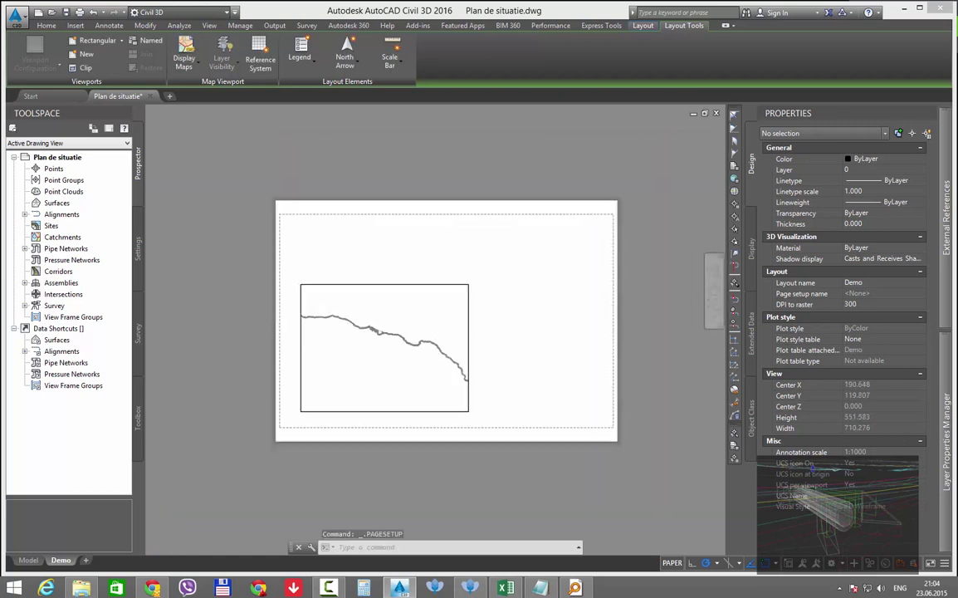
scroll(483, 351, "up", 4)
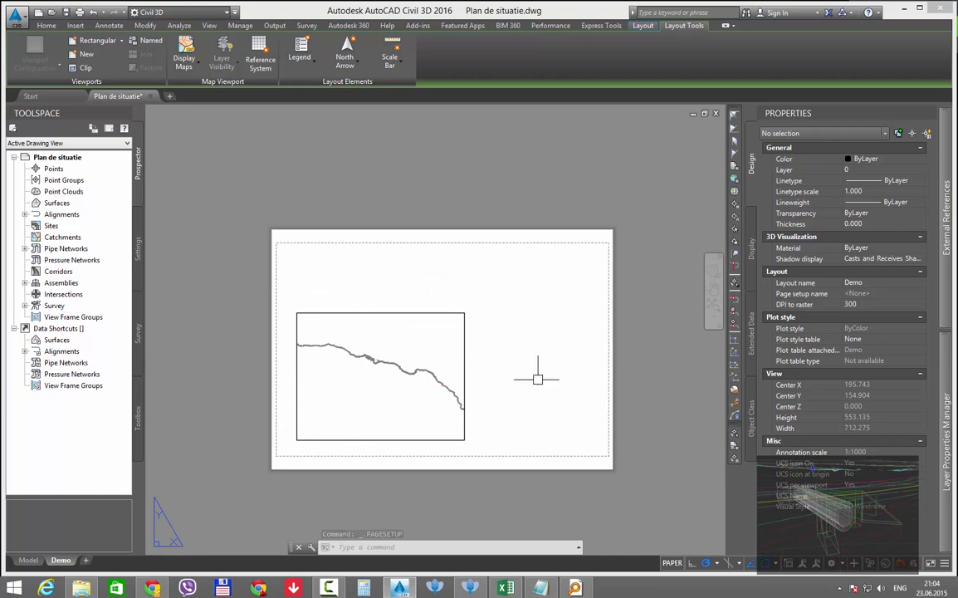
- Select the cartus drawing from the Referinte folder in Predare as an external reference to attach
mouse_move(945, 273)
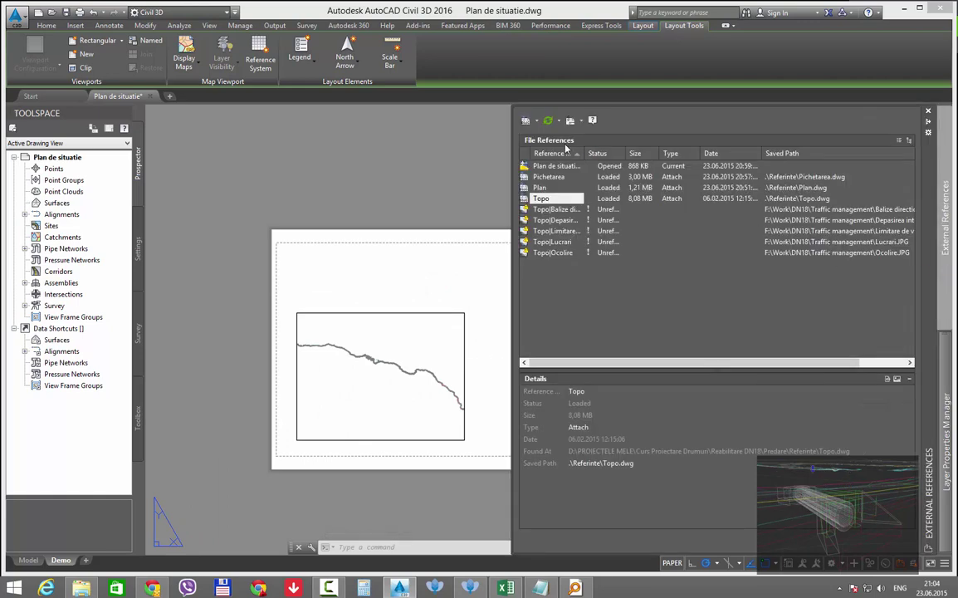
left_click(527, 121)
left_click(525, 120)
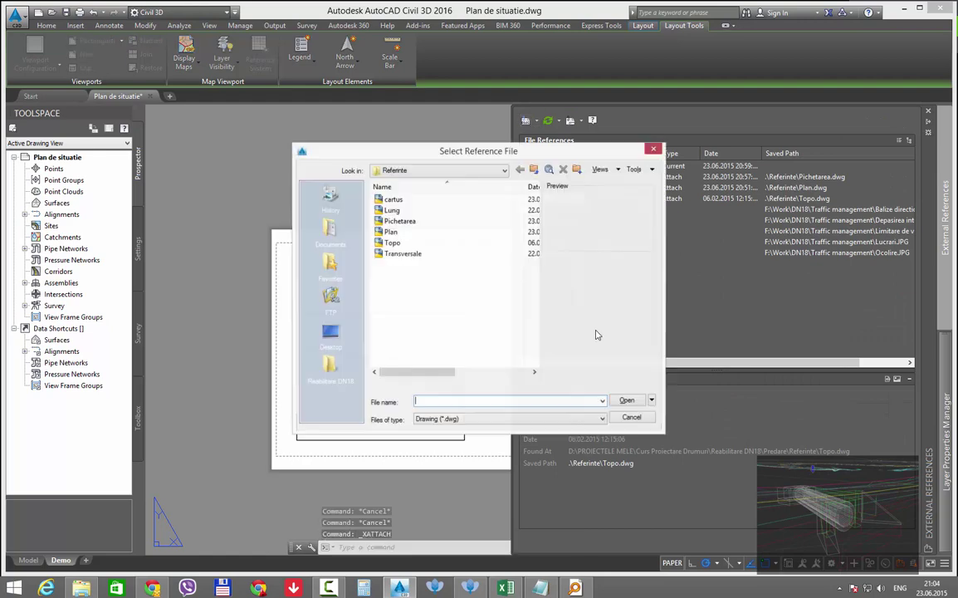
left_click(330, 370)
double_click(404, 220)
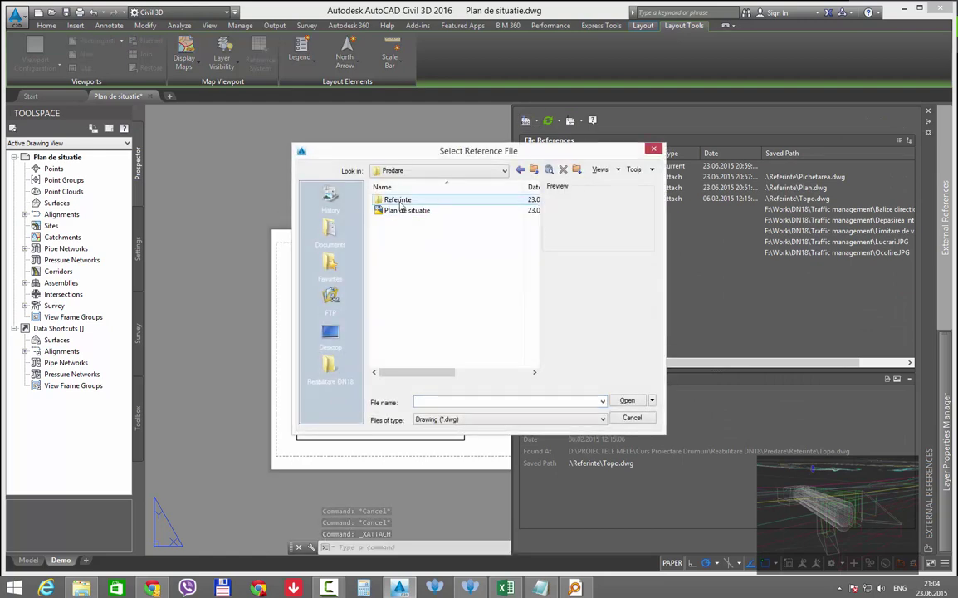
double_click(397, 199)
left_click(393, 200)
double_click(396, 201)
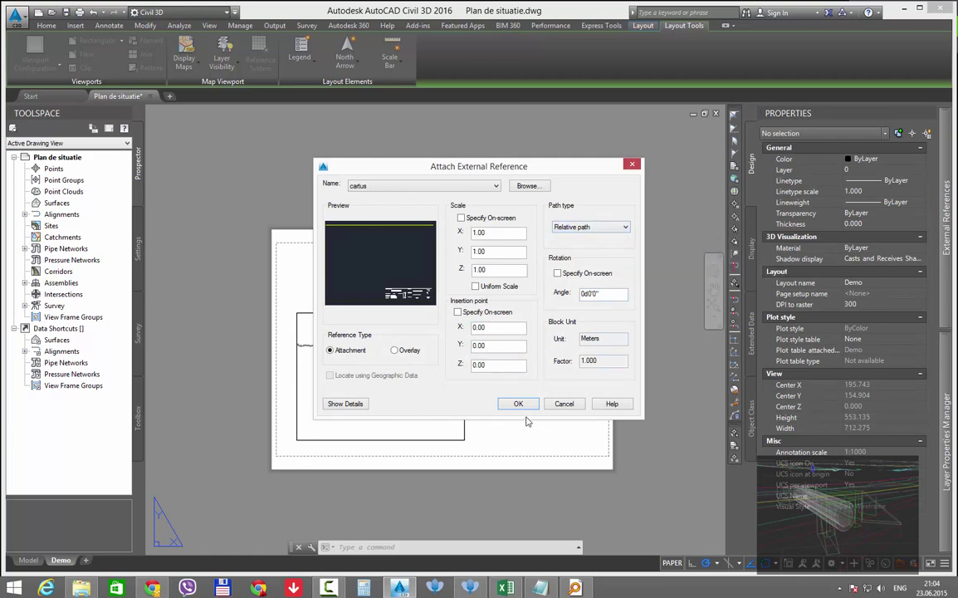
- Attach cartus with its insertion point specified on screen, placing the title block inside the sheet's lower-right corner at about (406.74, -7.09)
left_click(467, 314)
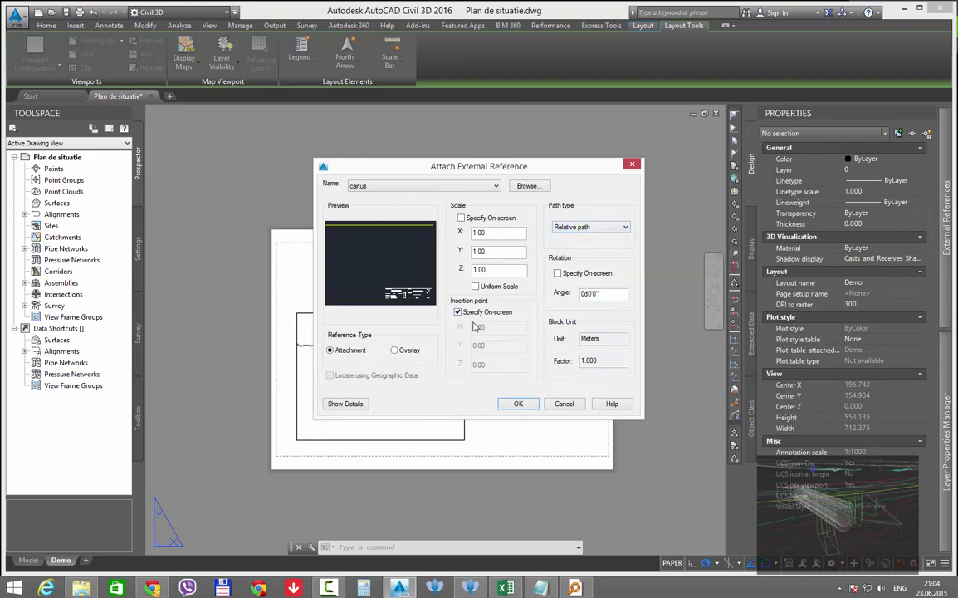
left_click(516, 404)
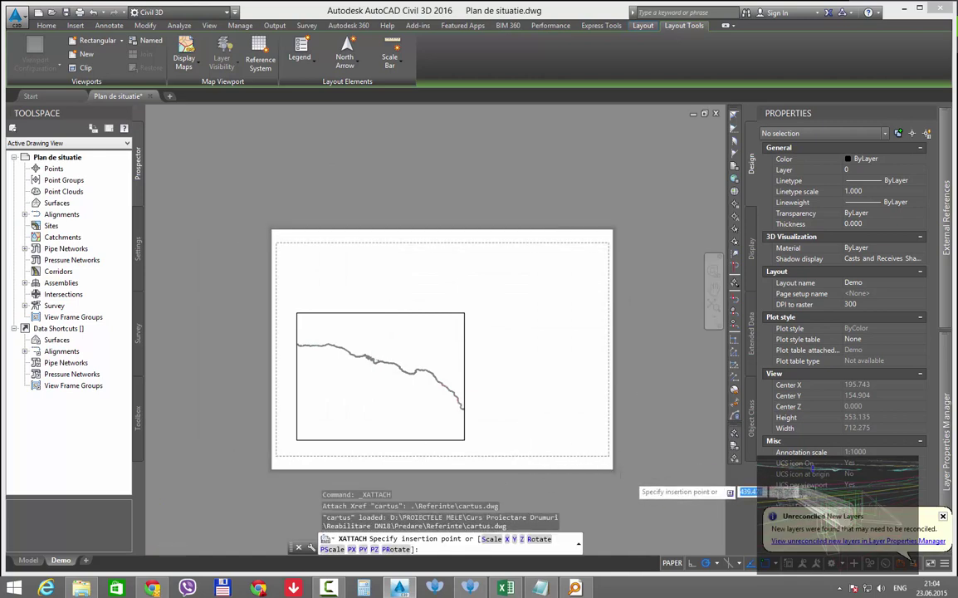
scroll(556, 427, "up", 8)
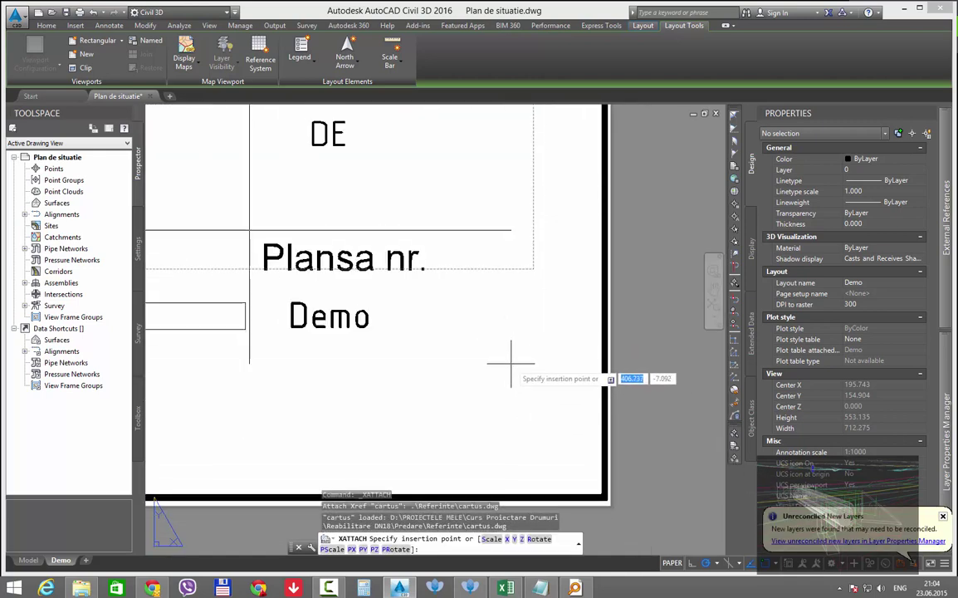
scroll(511, 363, "down", 8)
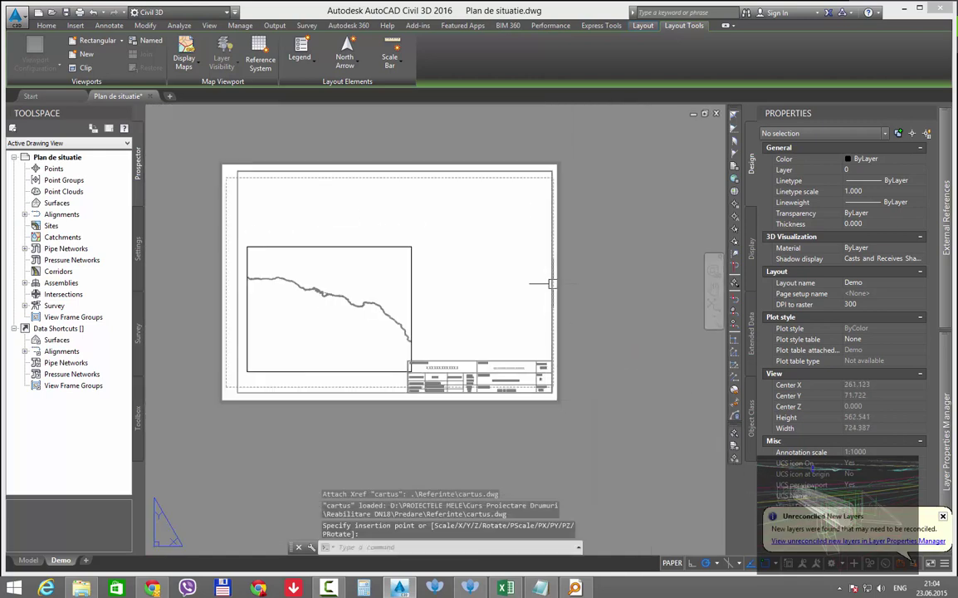
- Examine how the attached title block's frame sits against the upper-right corner and edges of the A3 sheet
scroll(550, 283, "up", 5)
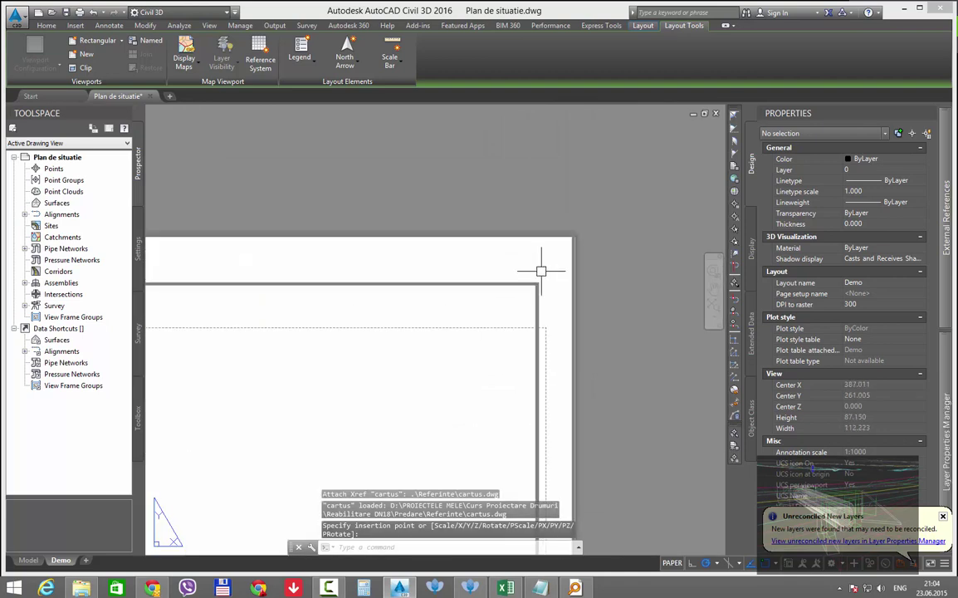
scroll(542, 271, "down", 4)
scroll(553, 292, "up", 4)
scroll(534, 266, "down", 2)
scroll(551, 222, "up", 2)
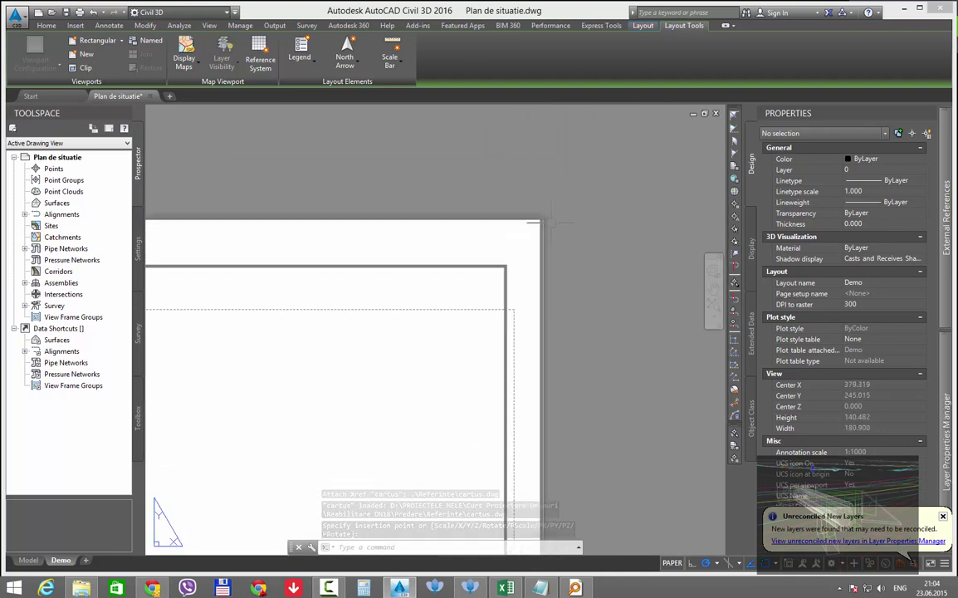
scroll(542, 218, "up", 8)
left_click(515, 166)
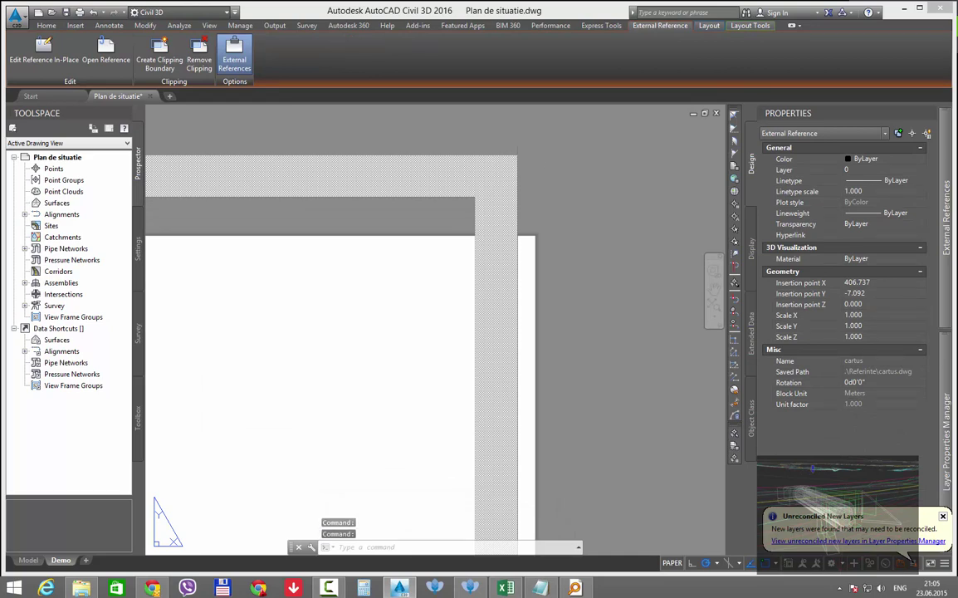
left_click_drag(517, 163, 535, 241)
scroll(553, 220, "down", 15)
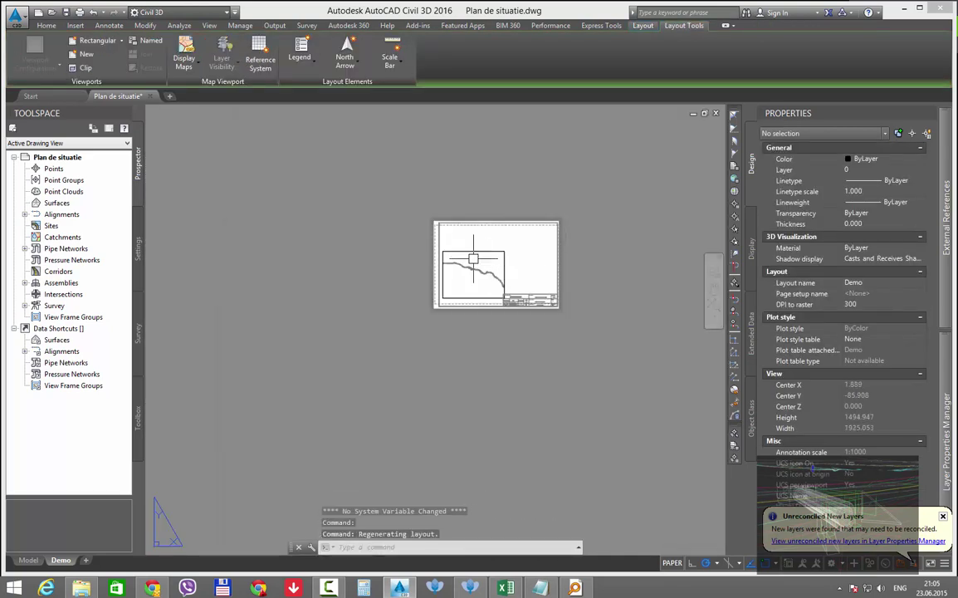
middle_click_drag(412, 259, 347, 312)
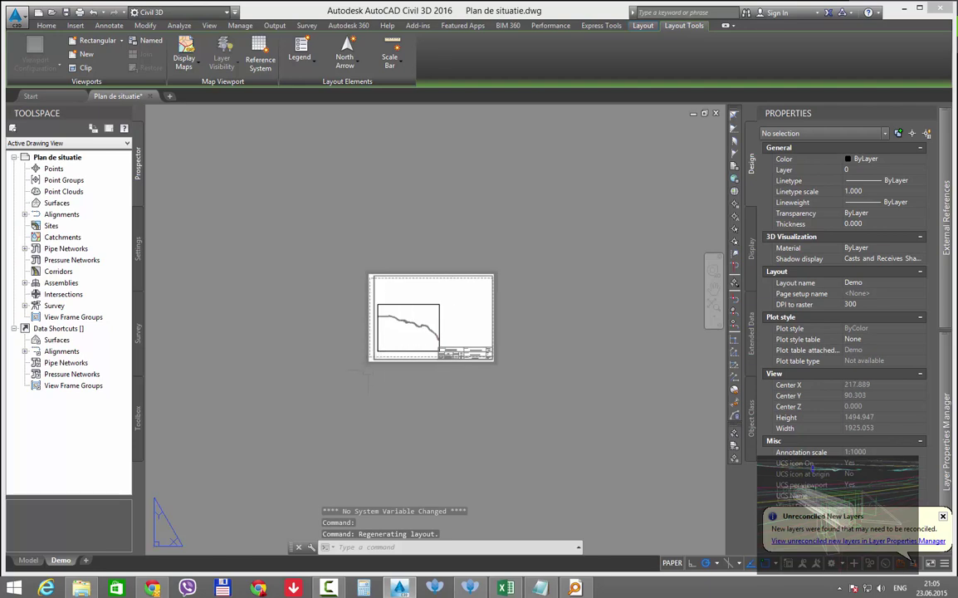
- Modify the Demo page setup to use the AutoCAD PDF (General Documentation).pc3 plotter with ISO A3 (420.00 x 297.00 MM) paper
right_click(62, 561)
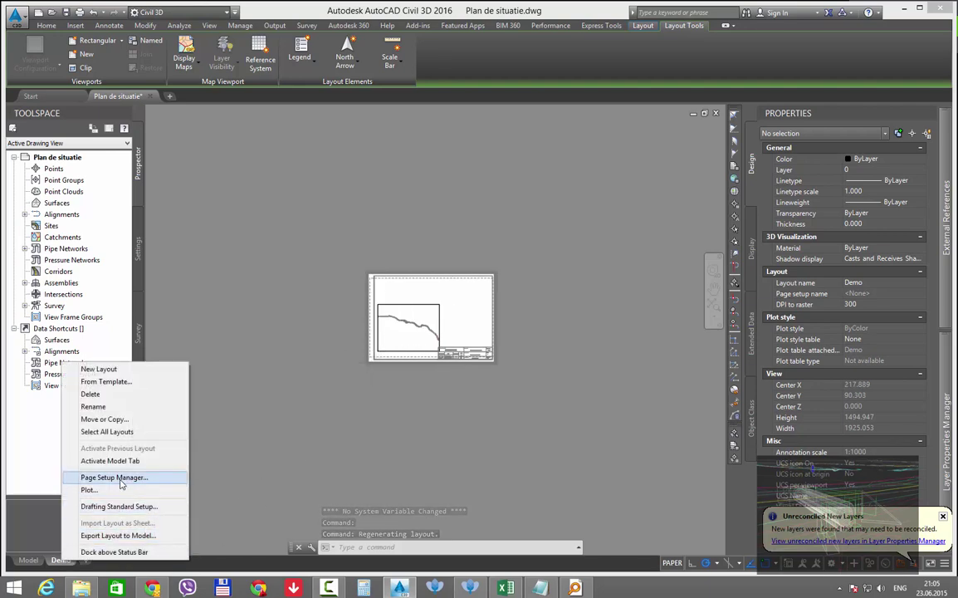
left_click(91, 432)
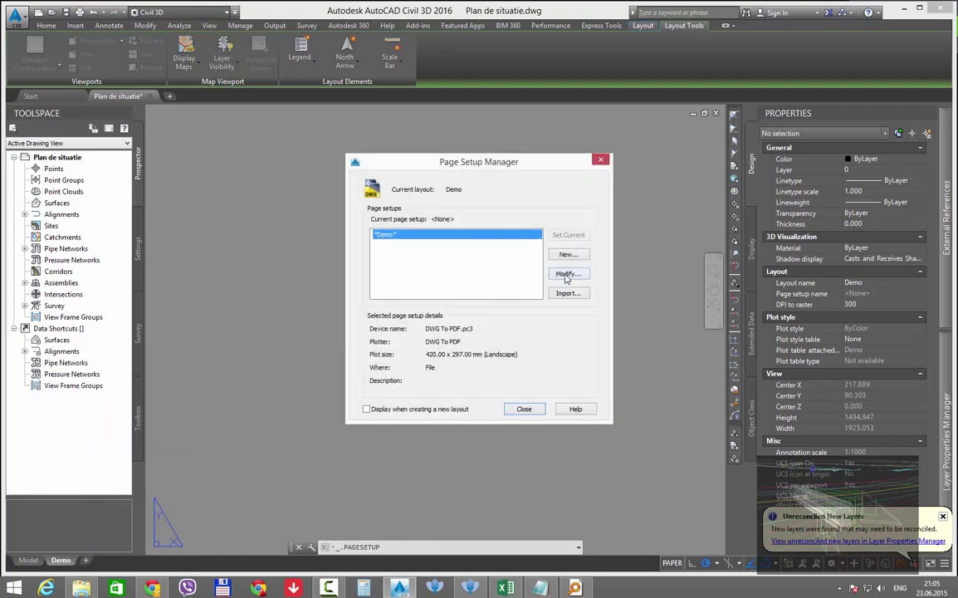
left_click(567, 276)
left_click(378, 209)
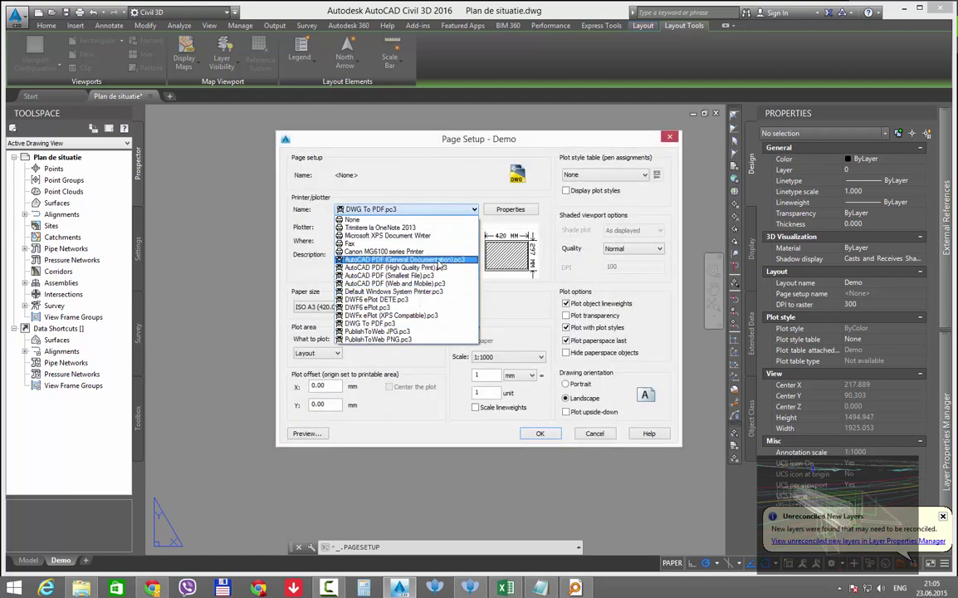
left_click(436, 261)
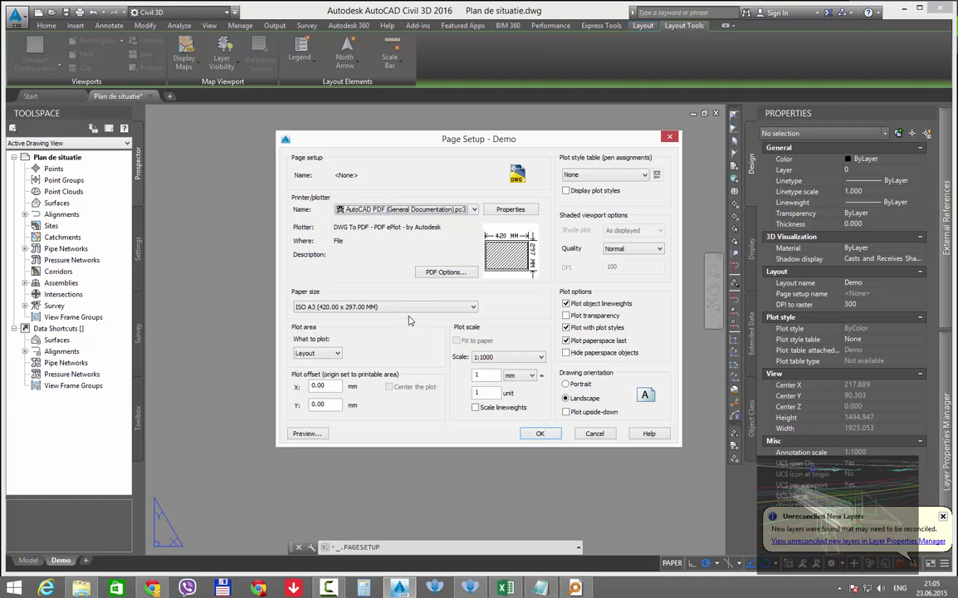
left_click(410, 314)
scroll(410, 379, "up", 5)
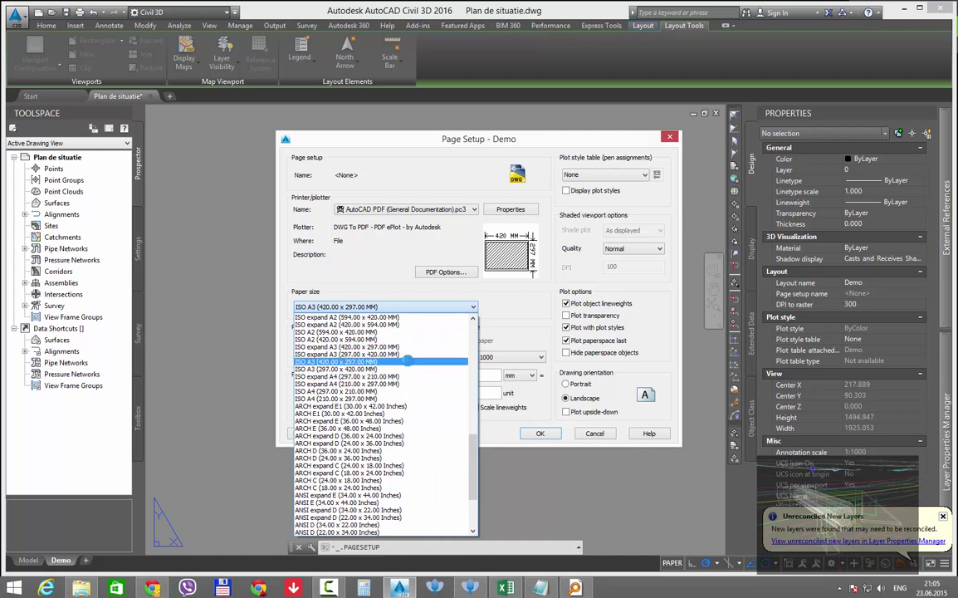
left_click(409, 361)
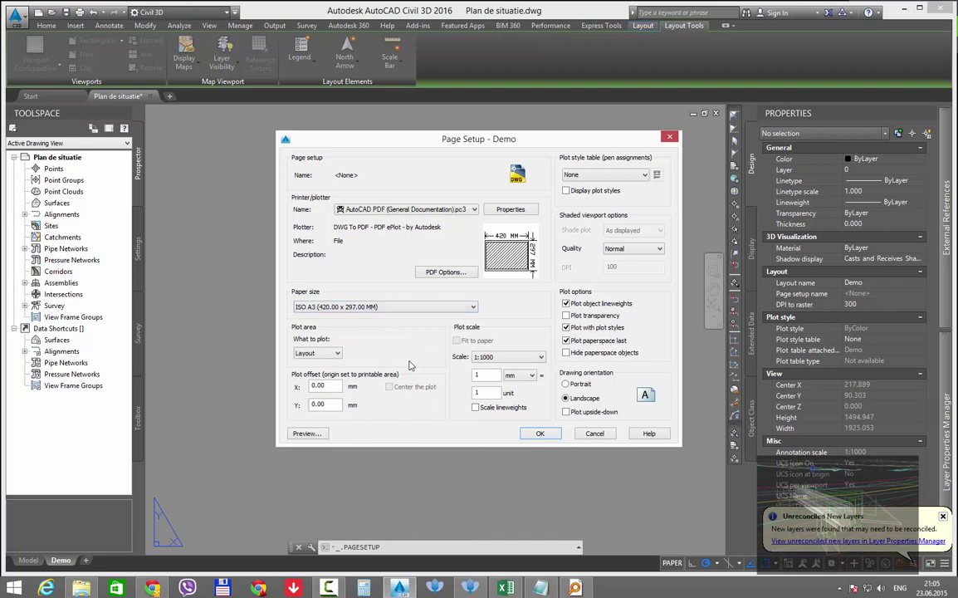
- Review the PDF quality and data options without changing them, then apply the Demo page setup and close its manager
left_click(446, 274)
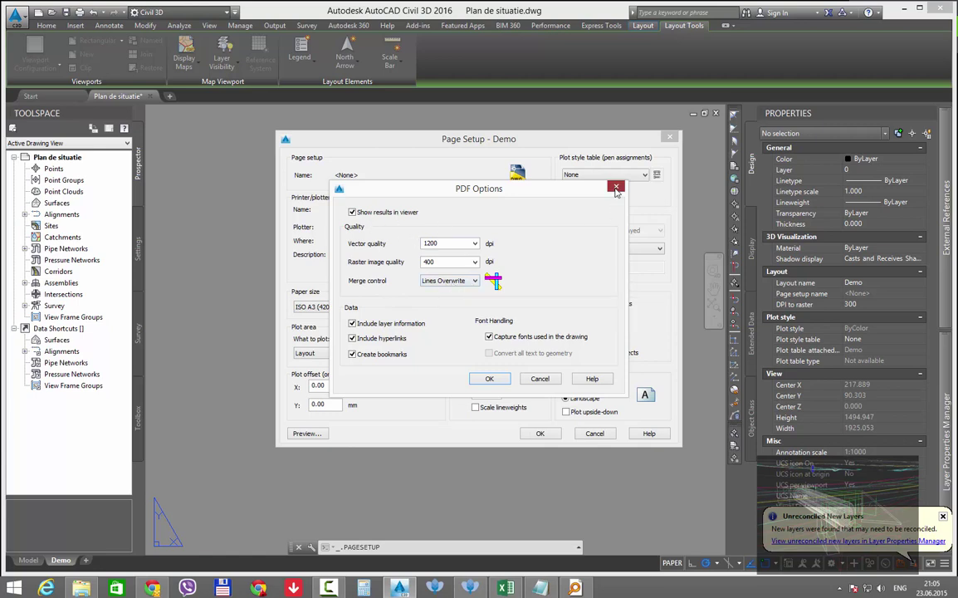
left_click(615, 188)
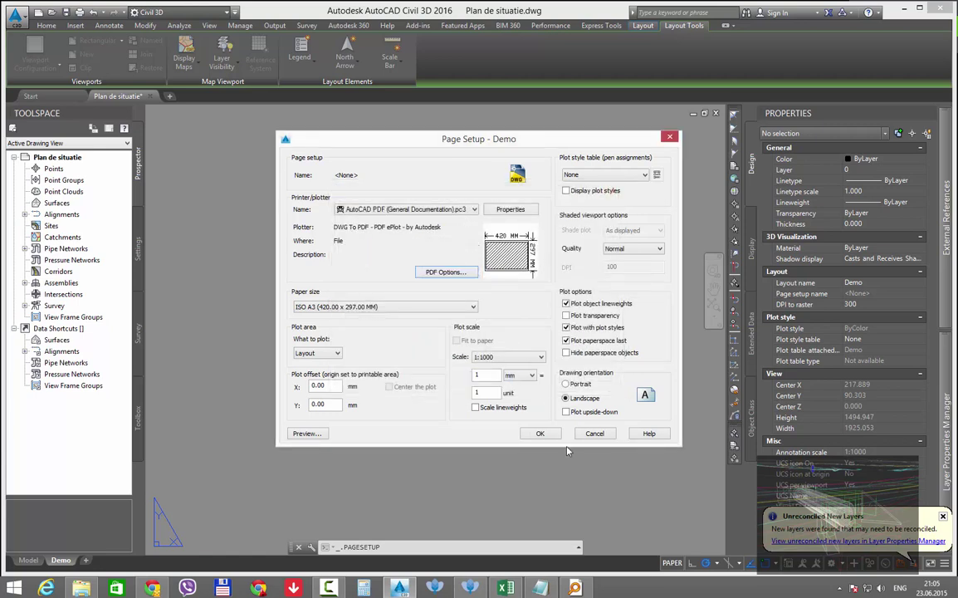
left_click(540, 434)
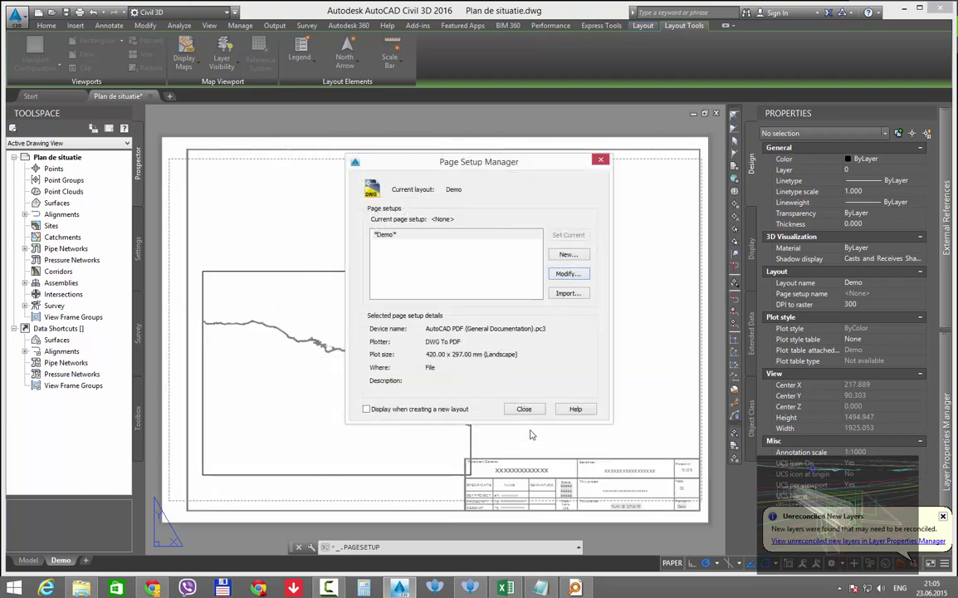
left_click(522, 409)
- Reopen the Demo page setup for modification and bring up the properties of its AutoCAD PDF (General Documentation).pc3 plotter
scroll(170, 502, "up", 5)
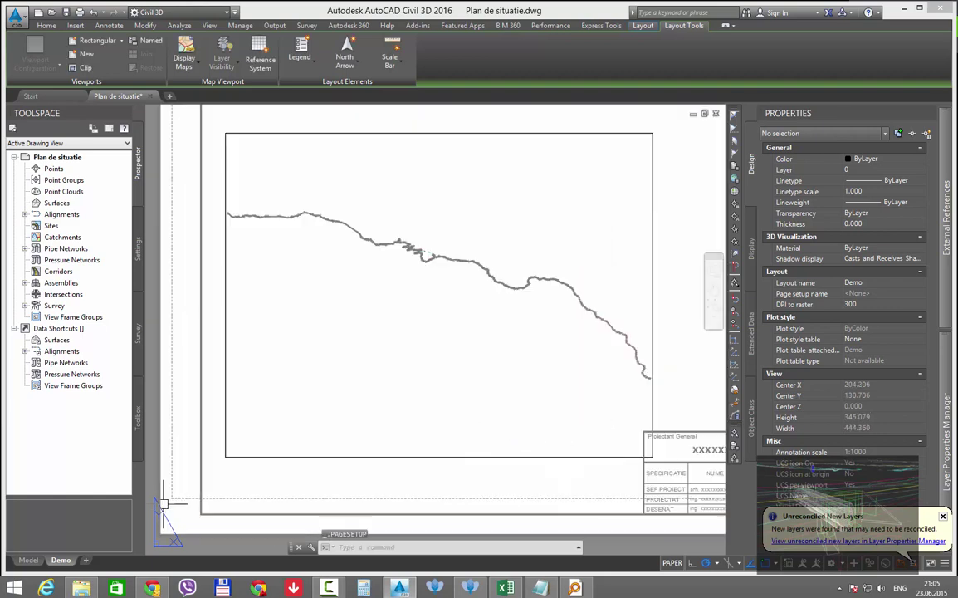
scroll(175, 503, "down", 5)
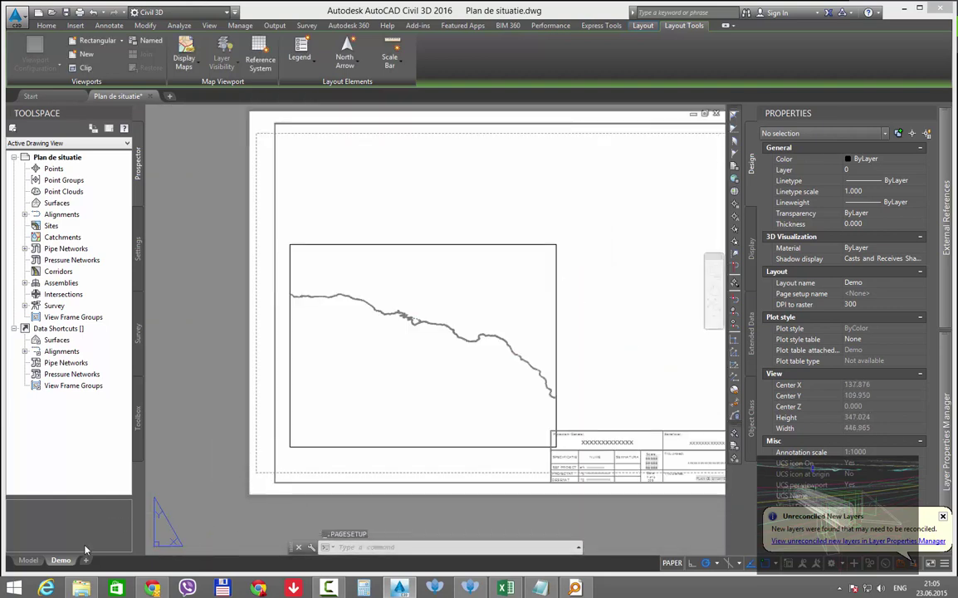
right_click(56, 563)
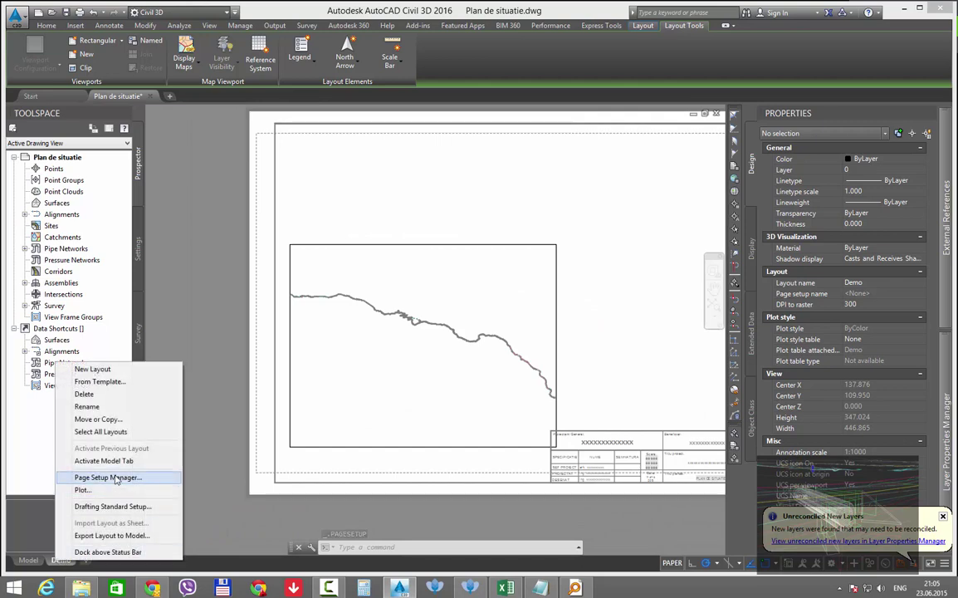
left_click(116, 477)
left_click(569, 273)
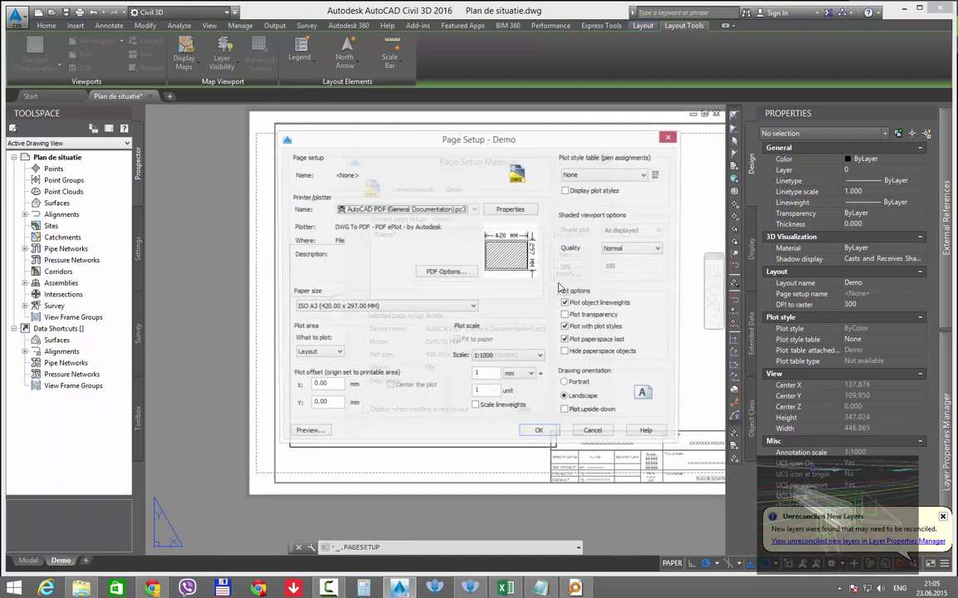
left_click(512, 209)
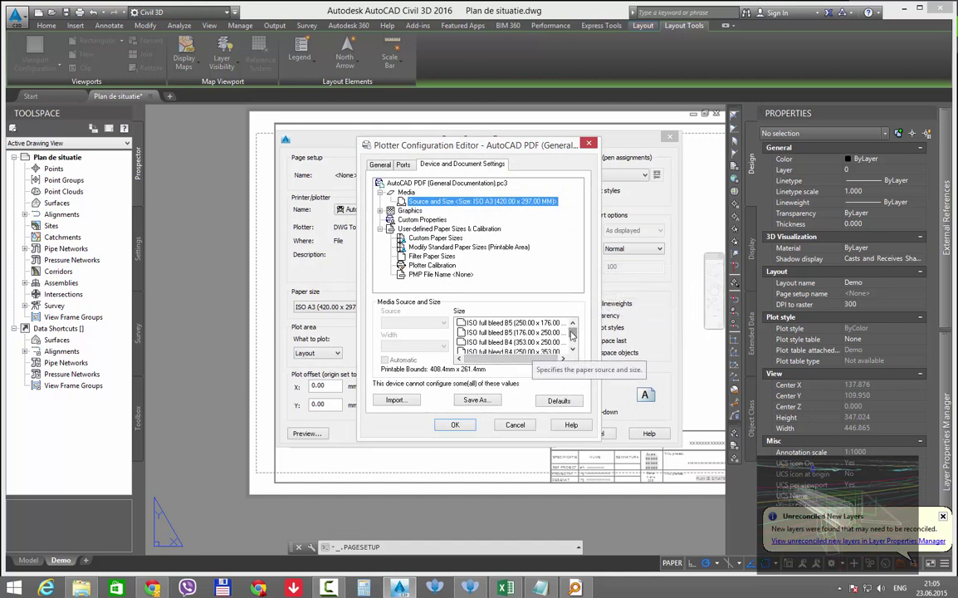
- Choose ISO full bleed A3 (420.00 x 297.00 MM) as the media size in the plotter configuration
left_click_drag(572, 335, 573, 345)
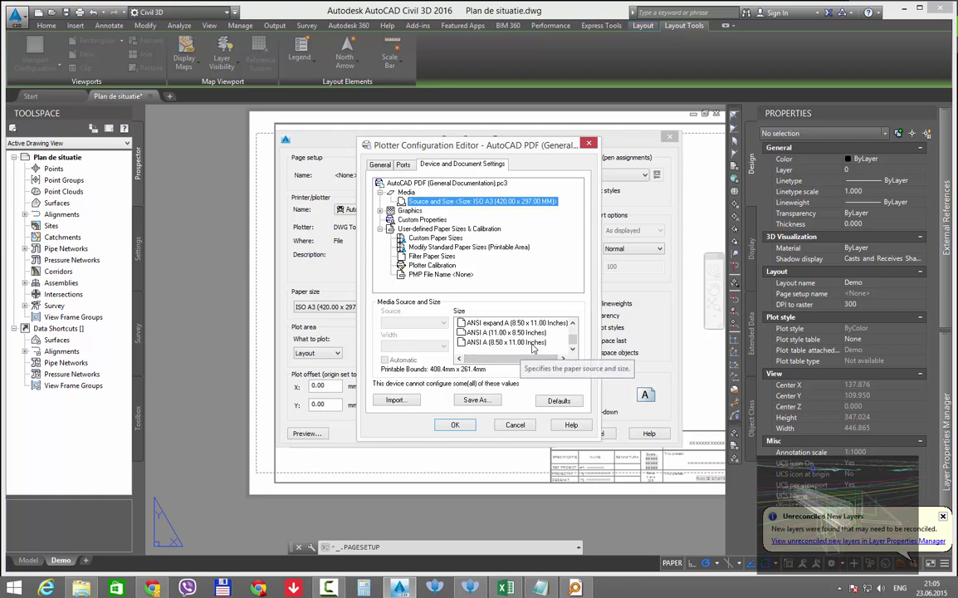
left_click_drag(571, 342, 571, 334)
left_click(538, 333)
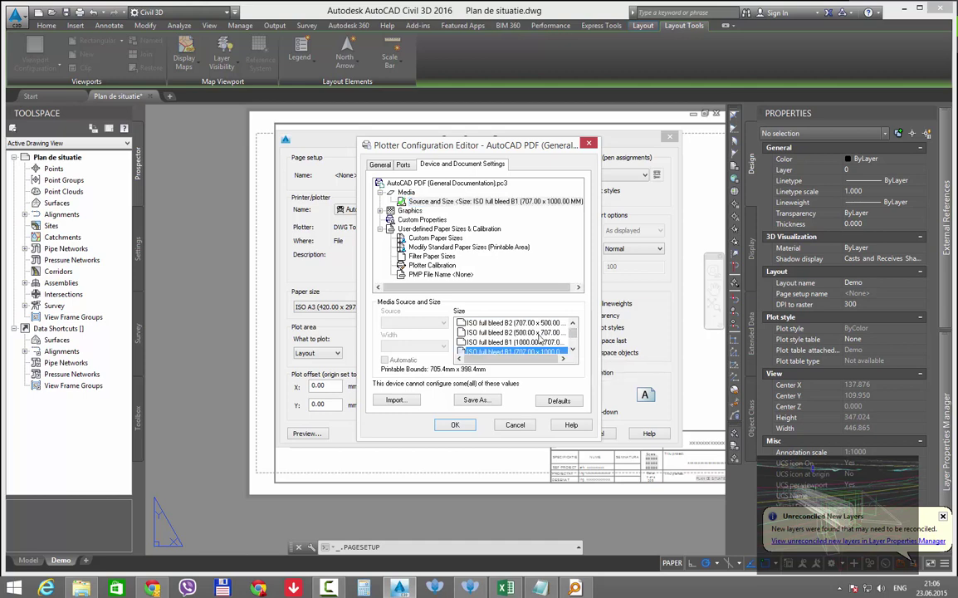
scroll(539, 338, "down", 7)
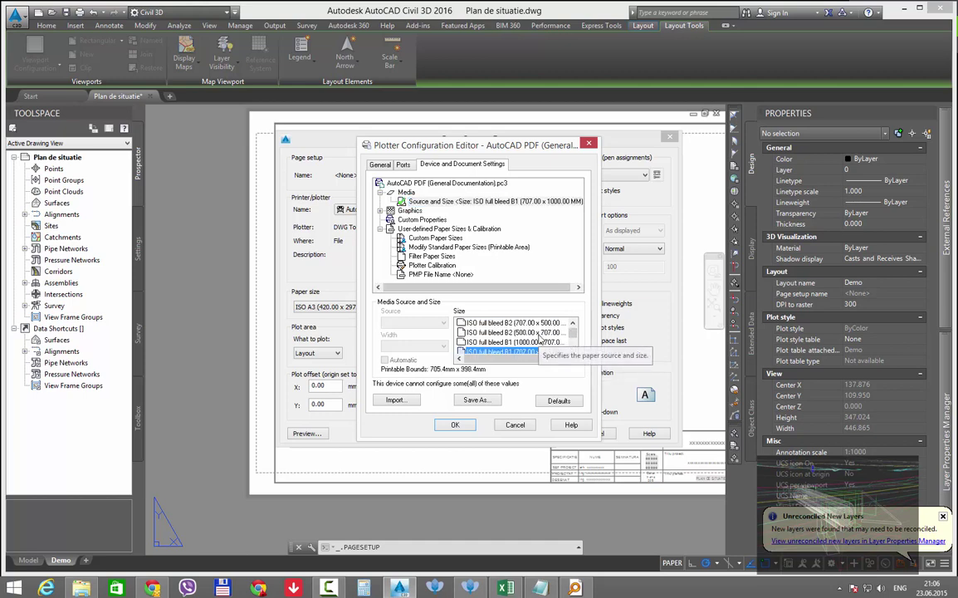
scroll(539, 338, "up", 1)
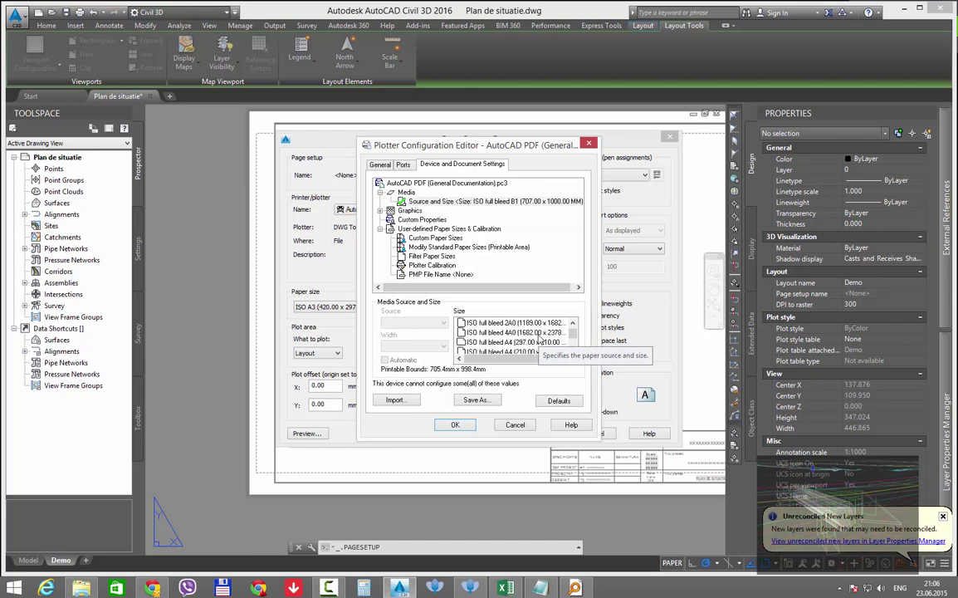
scroll(538, 341, "up", 1)
scroll(537, 340, "down", 2)
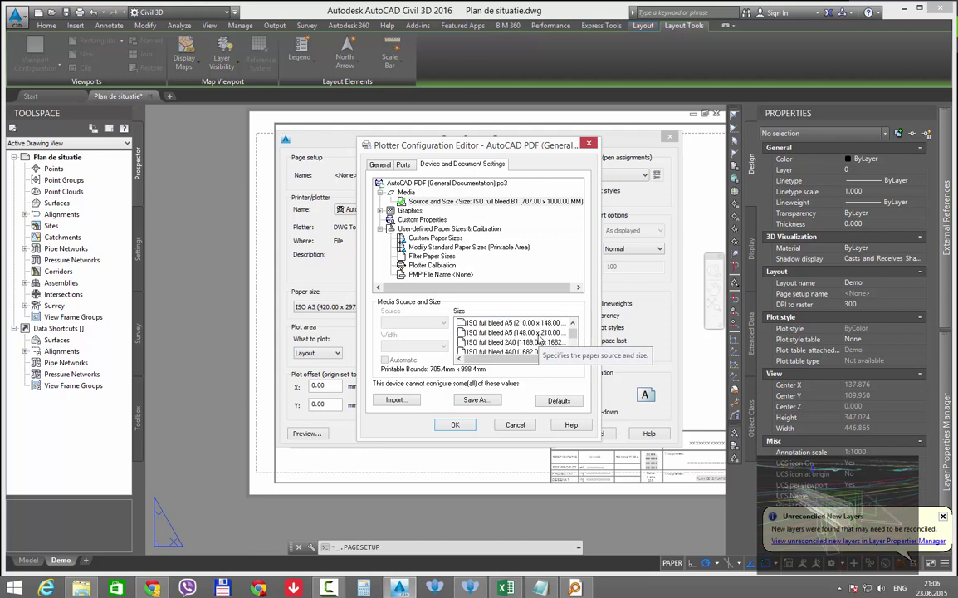
left_click(529, 342)
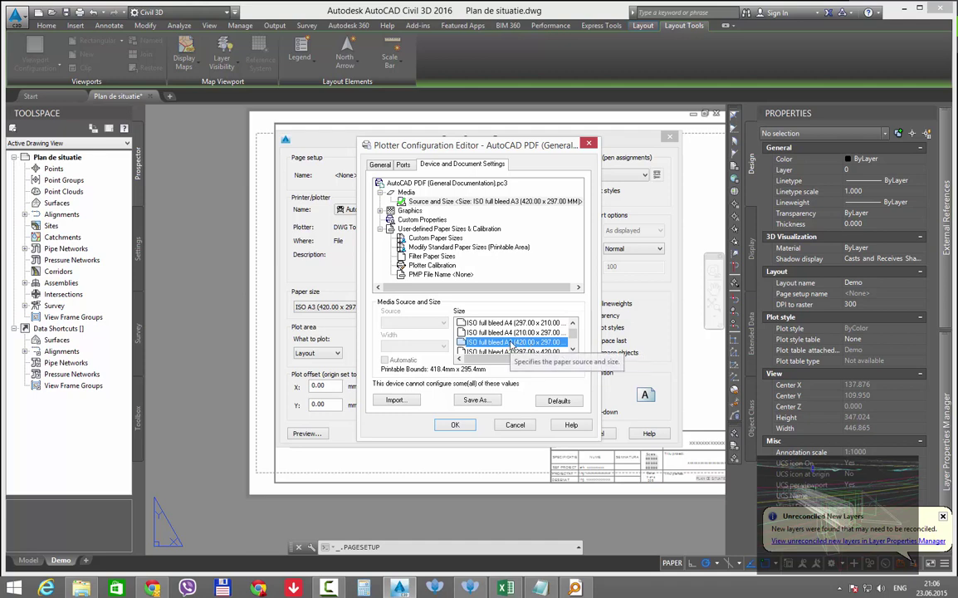
- Start a custom paper size based on the existing ISO A3 (297.00 x 420.00 MM), keeping its bounds in millimetres
left_click(444, 239)
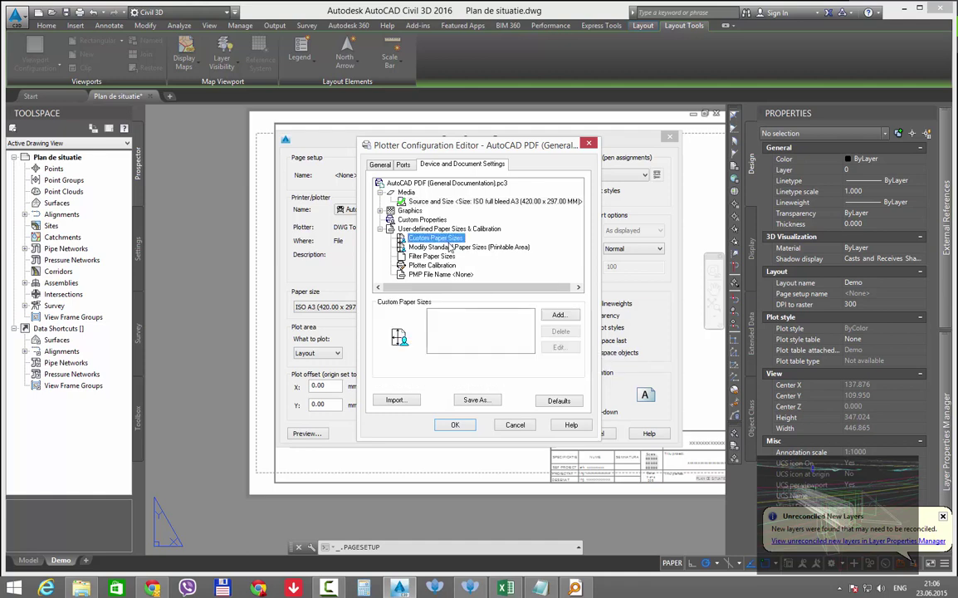
left_click(551, 317)
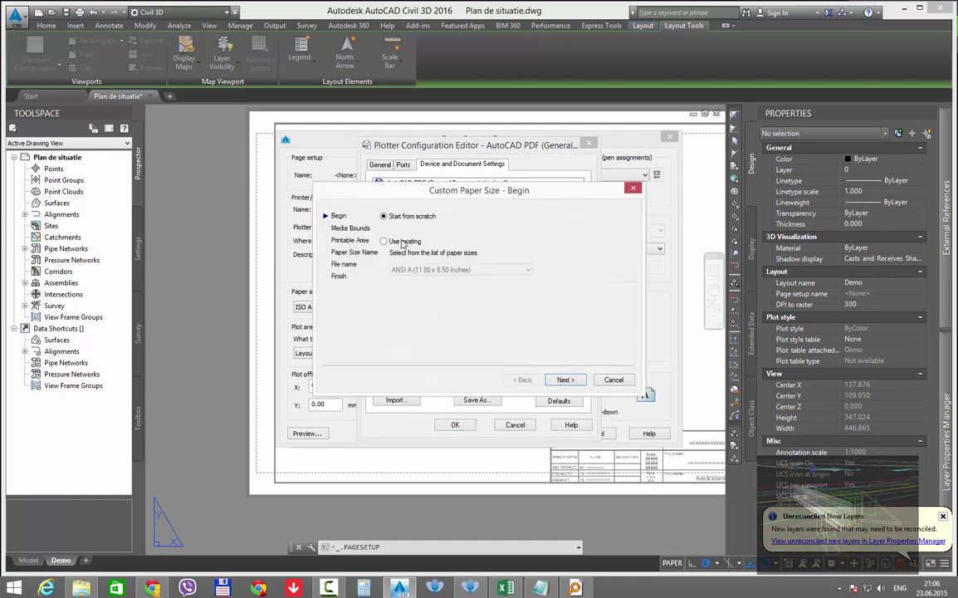
left_click(402, 241)
left_click(465, 269)
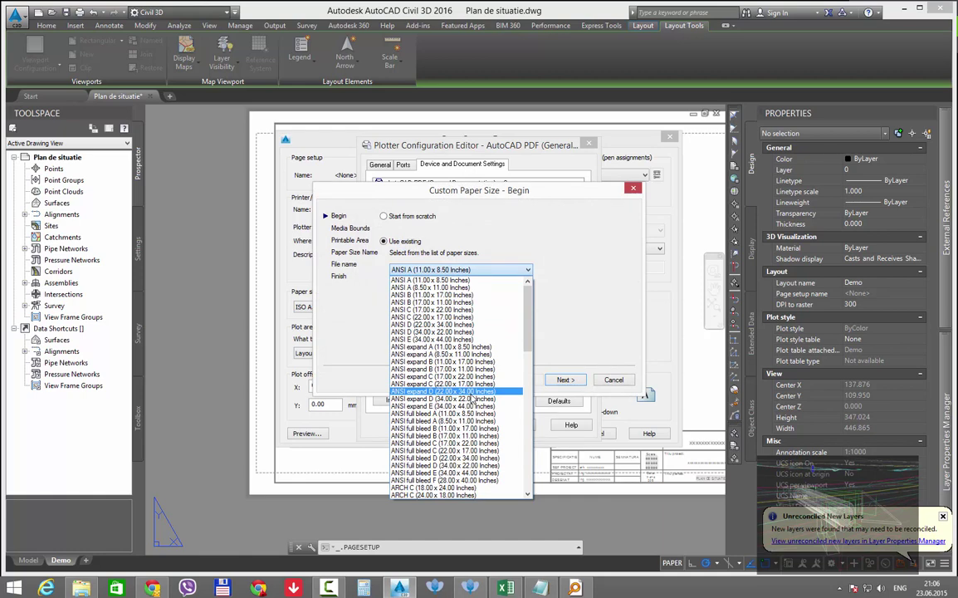
scroll(484, 405, "down", 6)
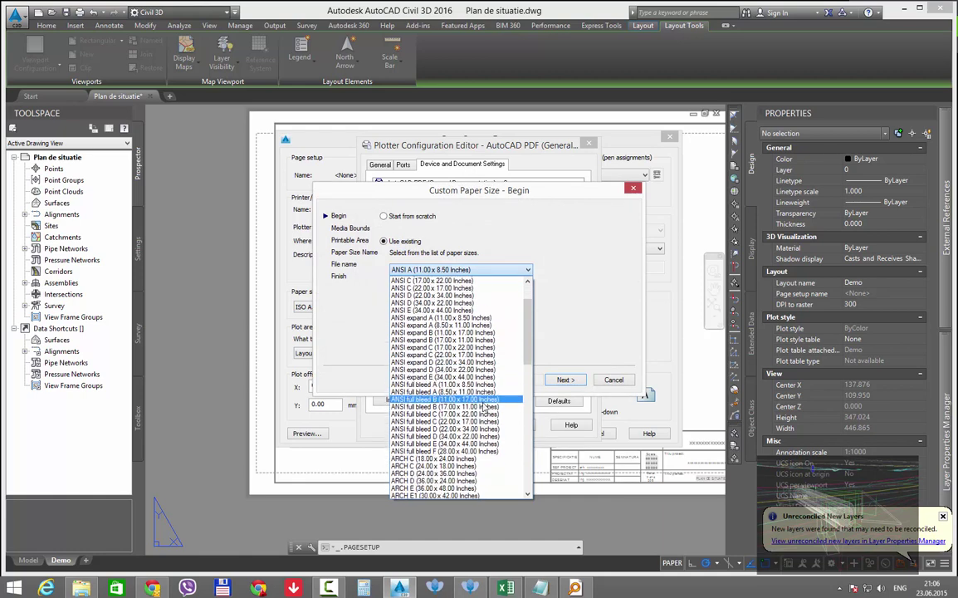
scroll(484, 405, "down", 6)
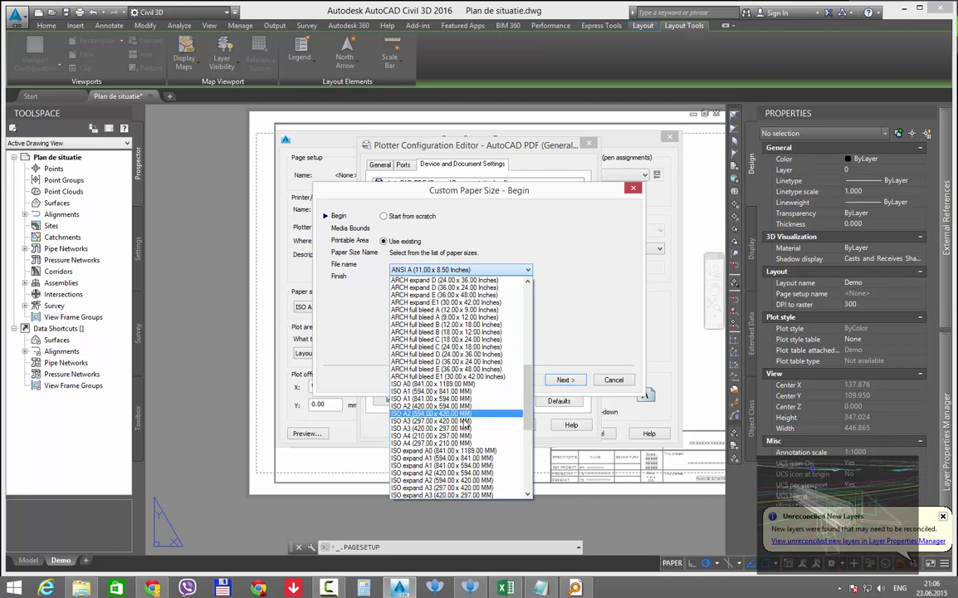
left_click(462, 423)
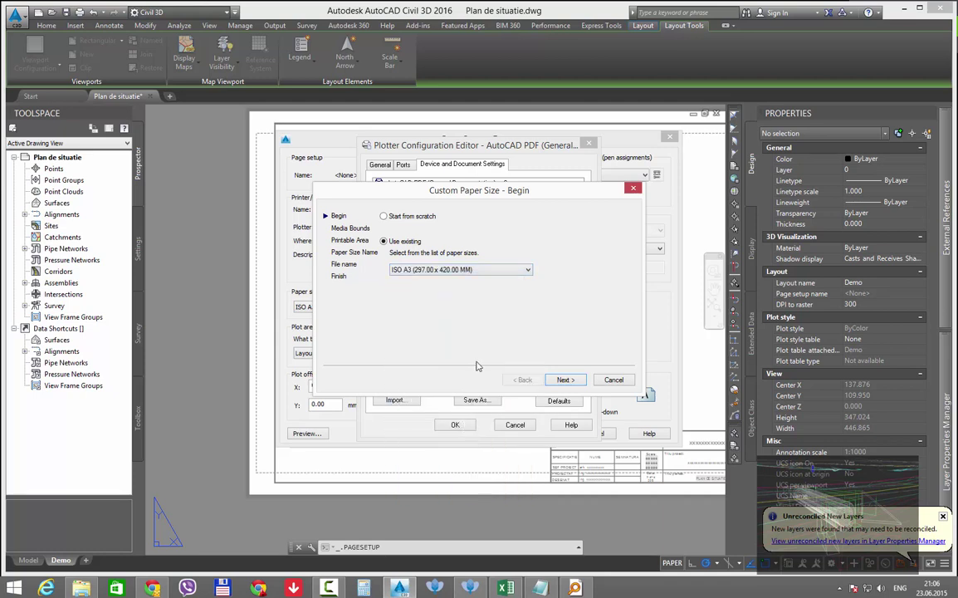
left_click(565, 380)
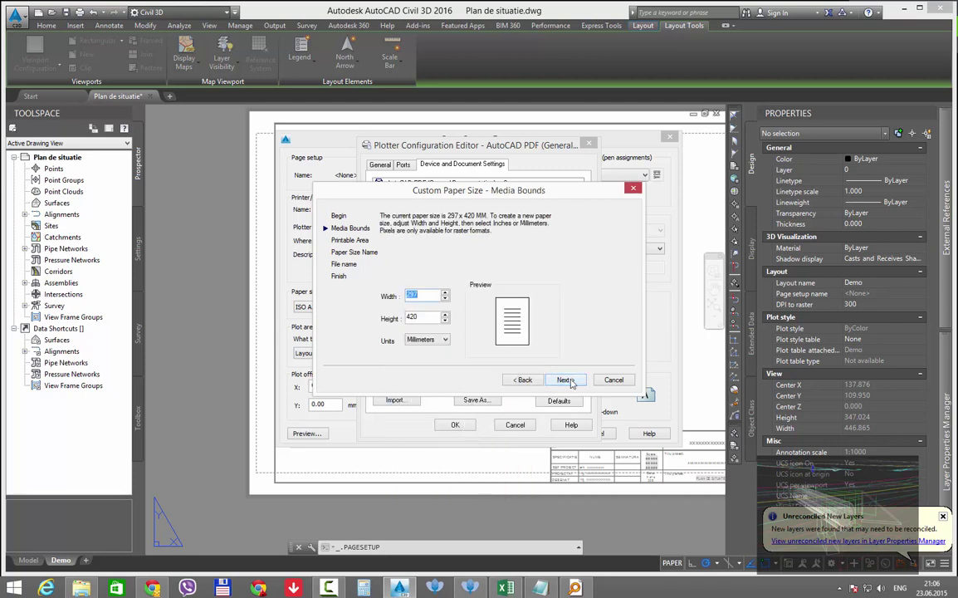
left_click(438, 344)
left_click(425, 351)
left_click(565, 381)
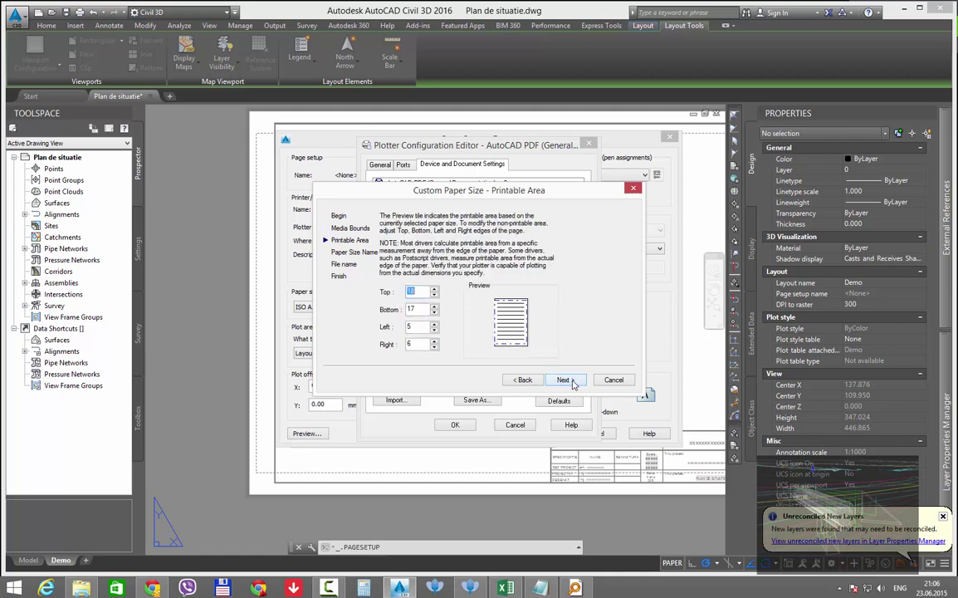
- Set the custom paper's top, bottom, left and right non-printable margins to 0
type("00")
key("Tab")
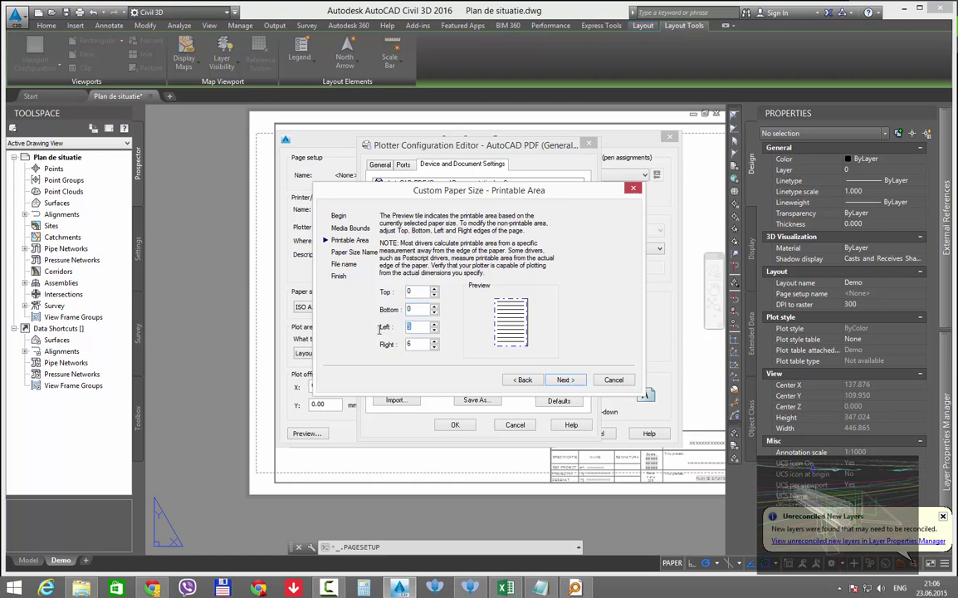
type("0")
left_click(572, 382)
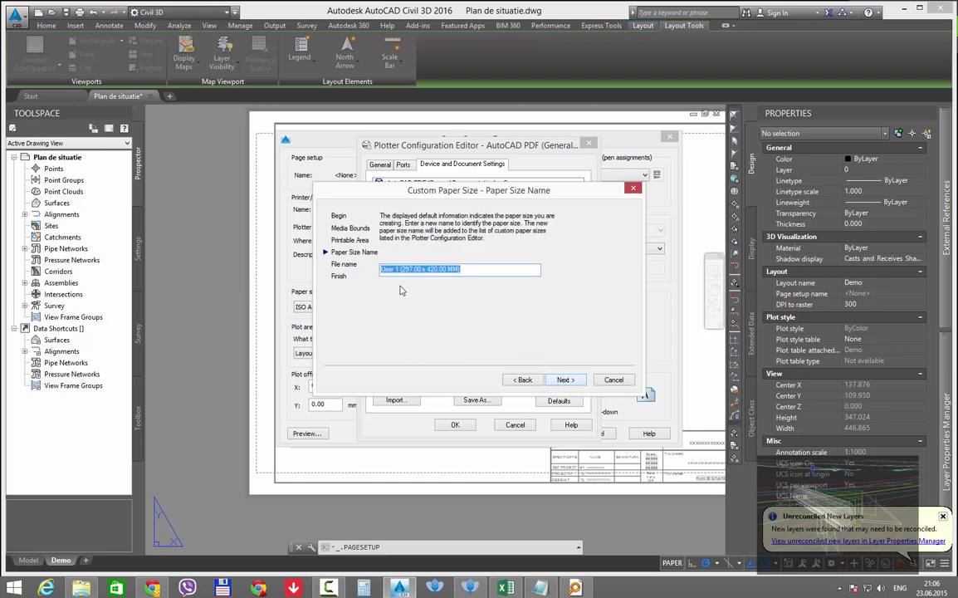
- Name the custom paper size Aex A3 (297.00 x 420.00 MM), finish it with the default PMP file name, and save the plotter configuration
left_click(396, 269)
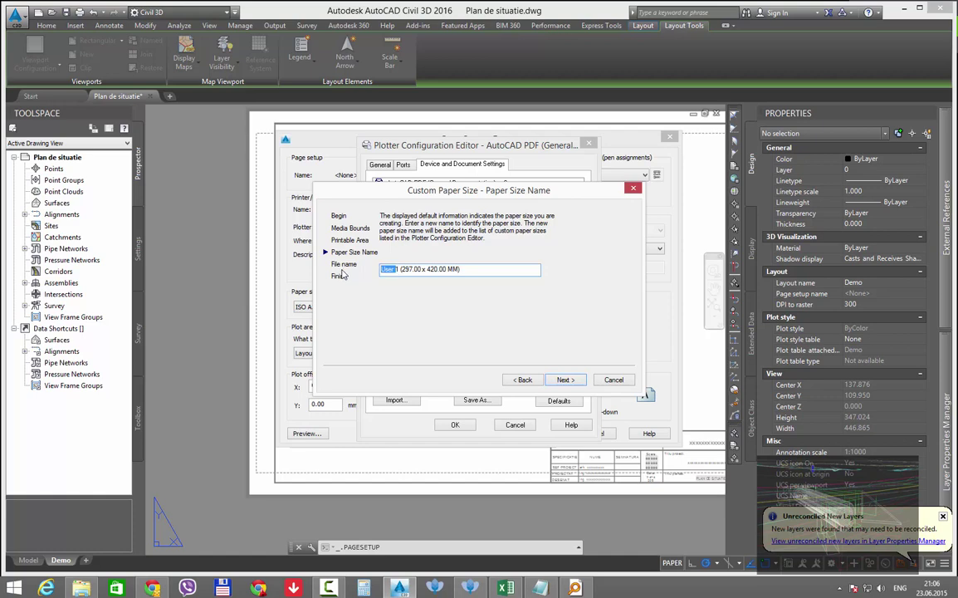
key("BackSpace")
type("A3")
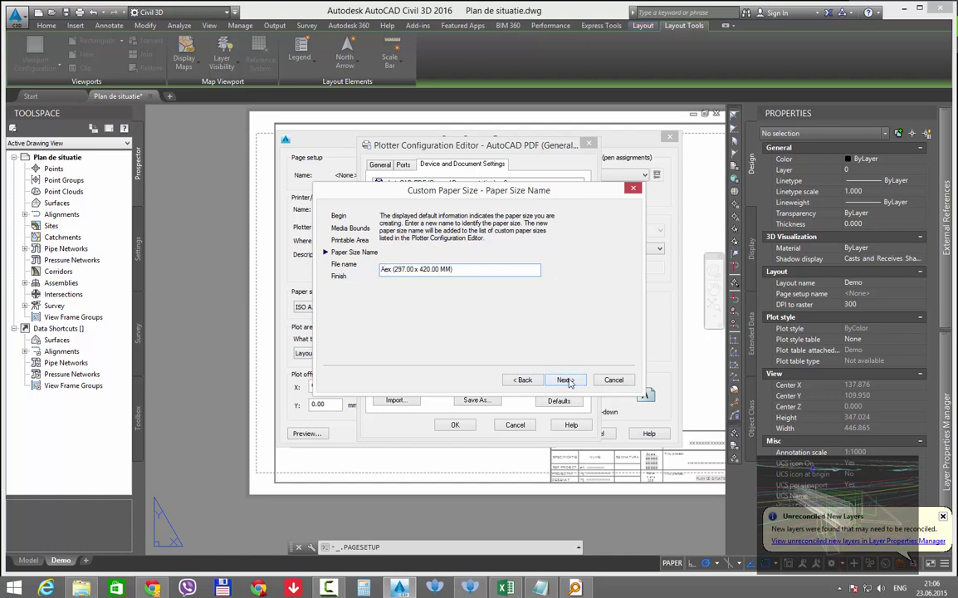
type(" A3")
left_click(567, 383)
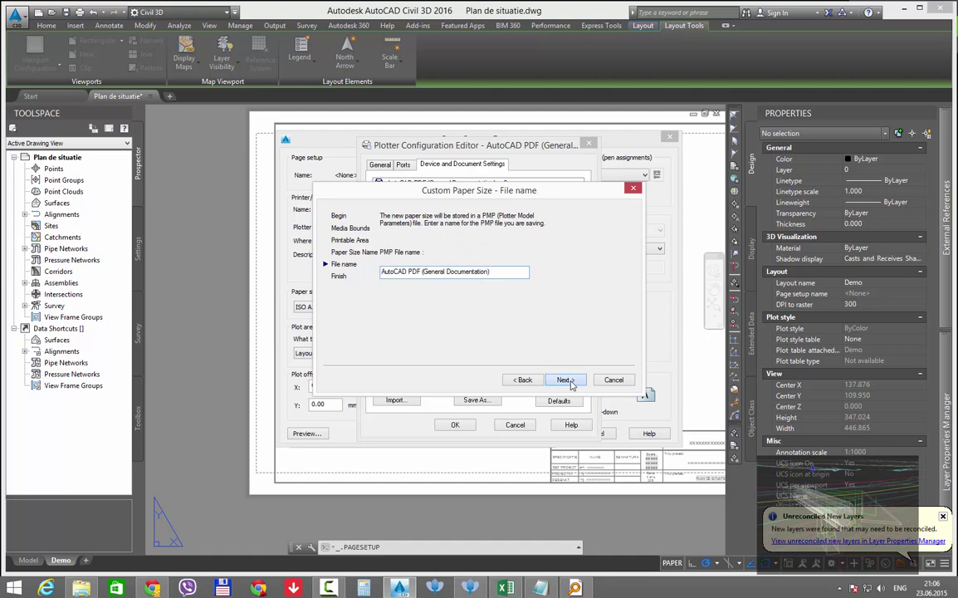
left_click(568, 381)
left_click(567, 381)
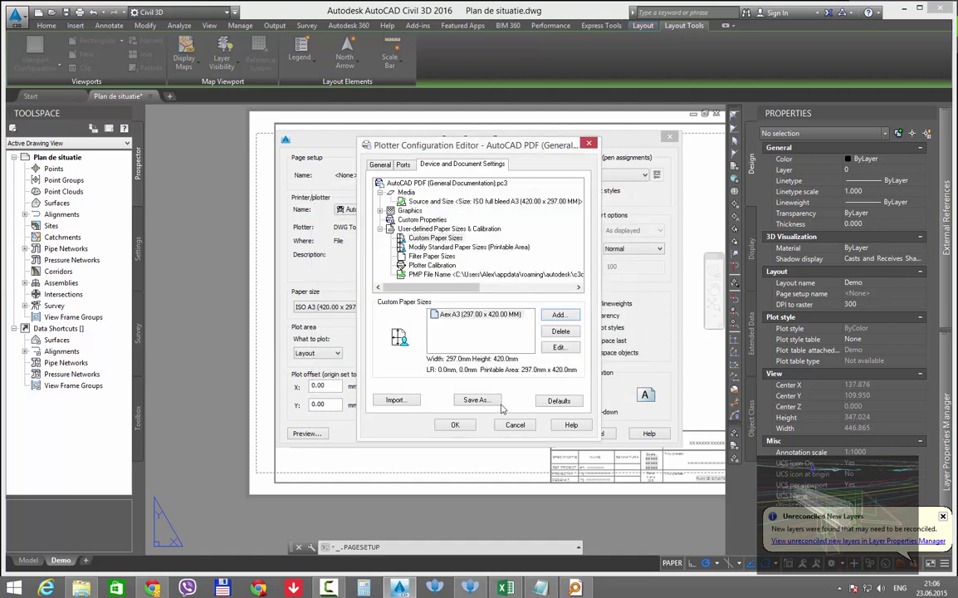
left_click(455, 425)
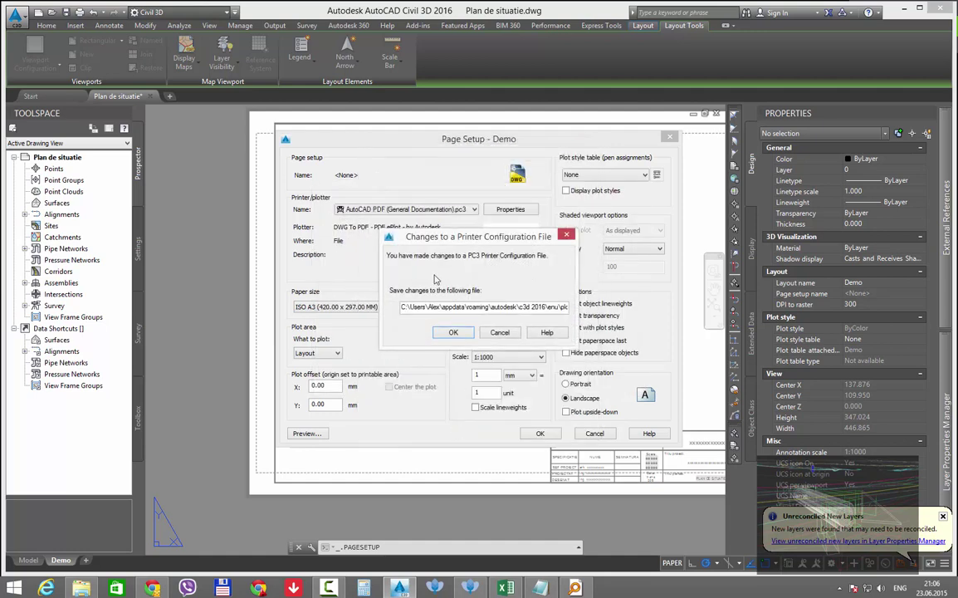
left_click(455, 332)
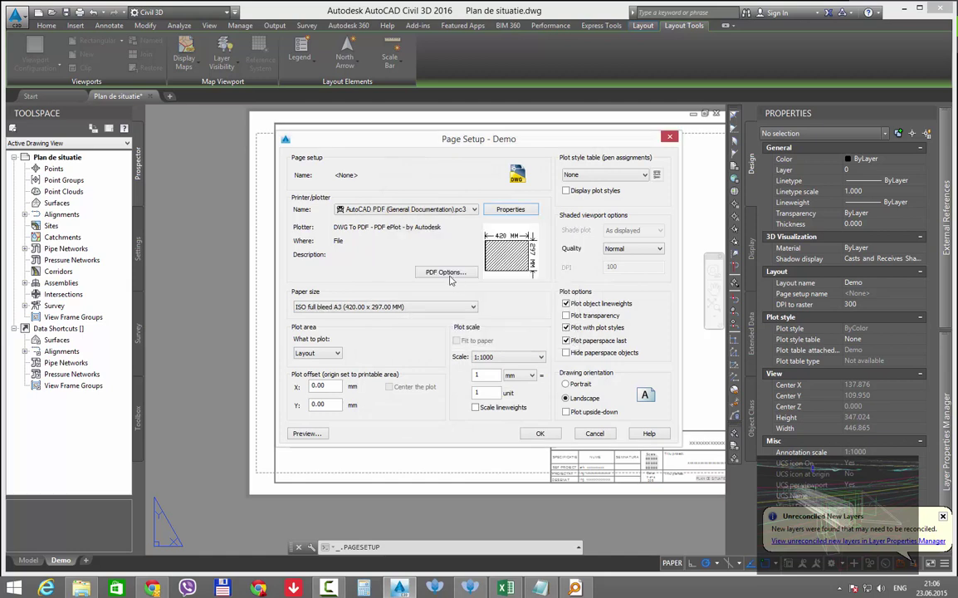
- Set the Demo page setup's paper size to Aex A3 (297.00 x 420.00 MM), apply it, and close the page setup manager
left_click(369, 307)
scroll(381, 399, "down", 15)
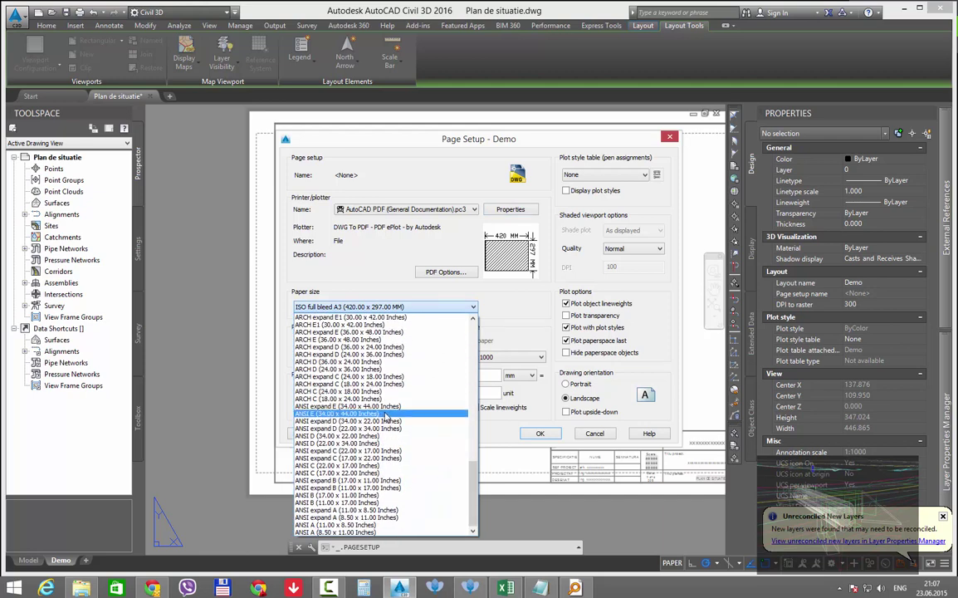
scroll(387, 419, "up", 10)
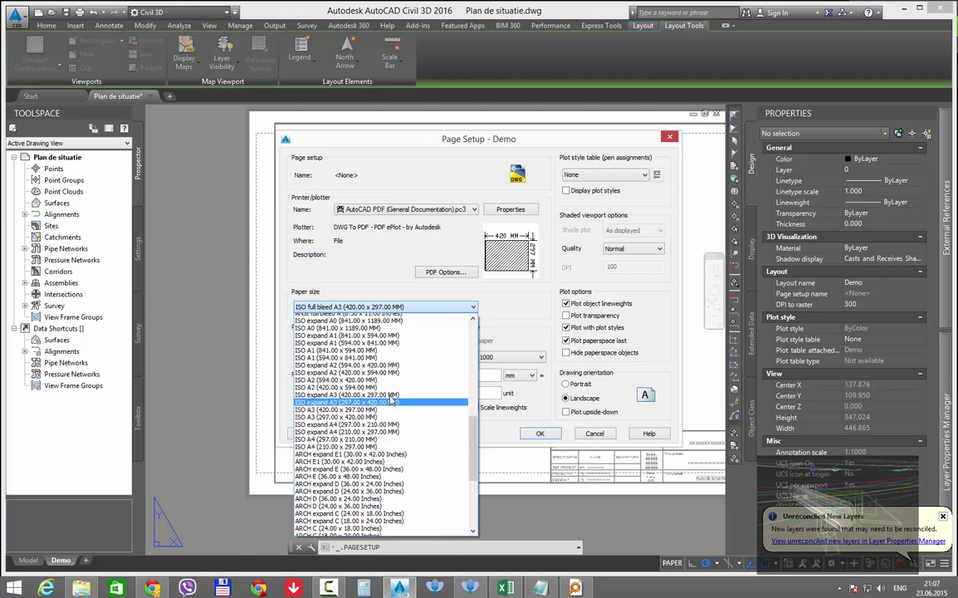
scroll(405, 363, "up", 2)
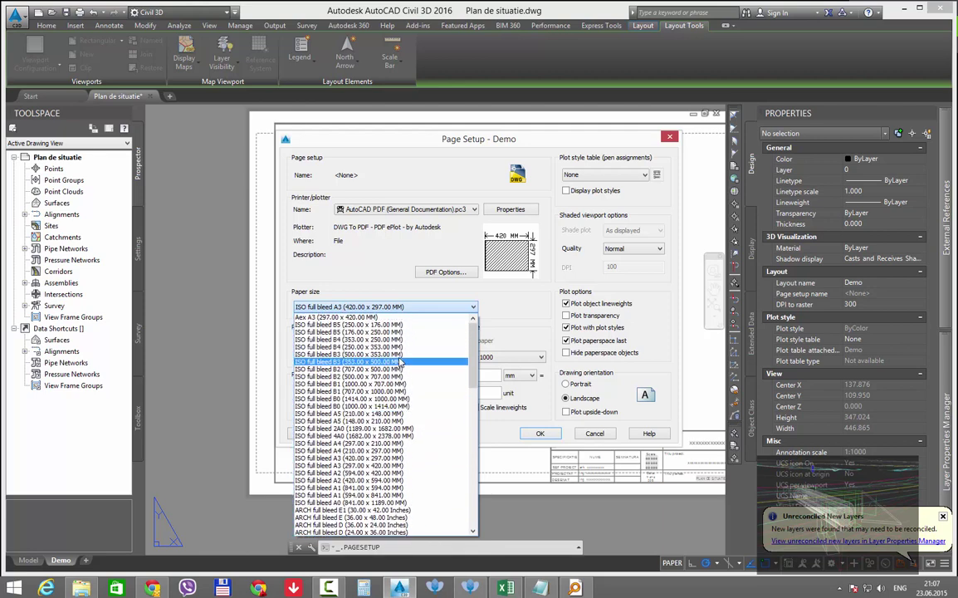
left_click(324, 317)
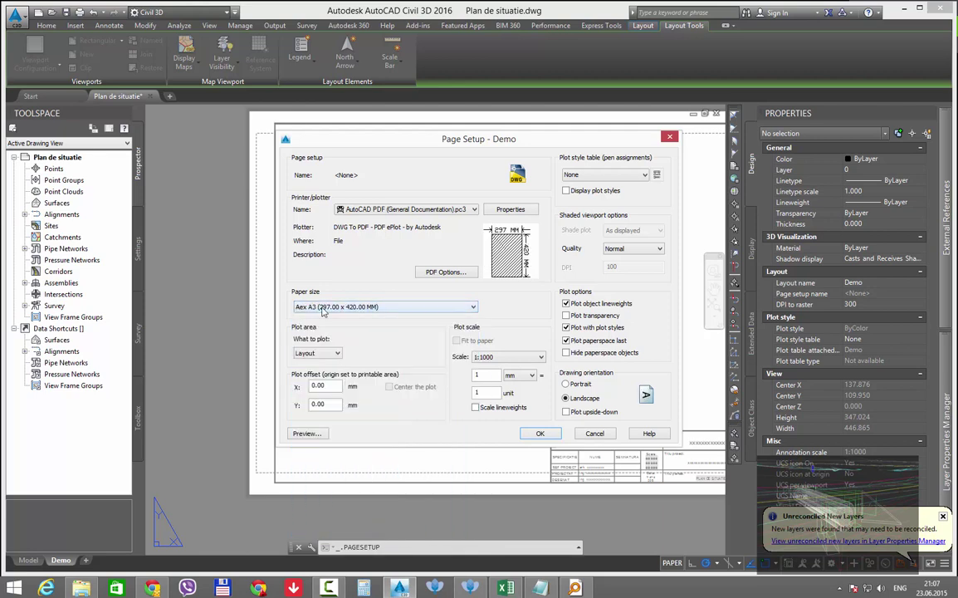
left_click(539, 433)
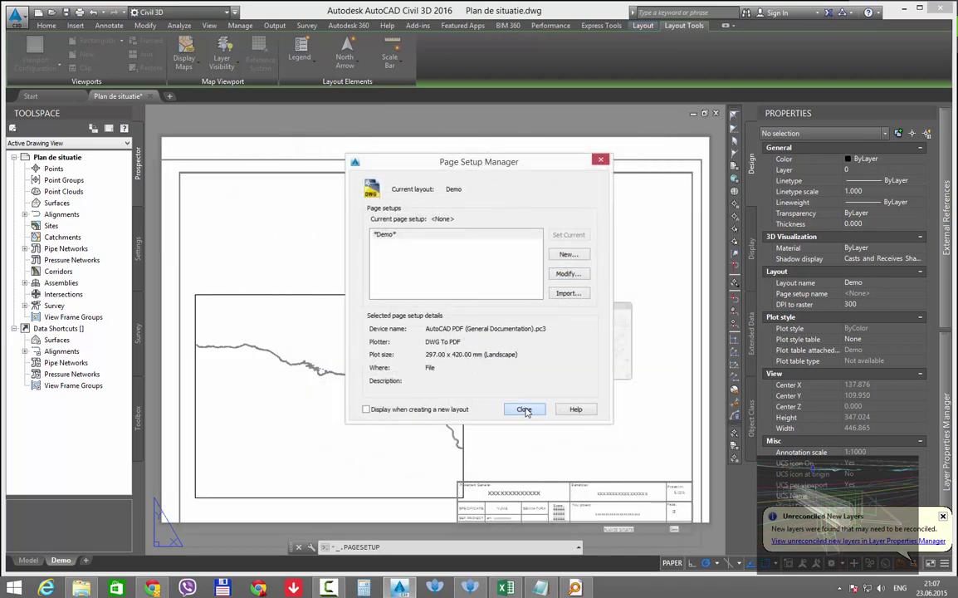
left_click(523, 407)
- Move the cartus title block and the viewport together so the outer frame's lower-right corner sits on the sheet's lower-right corner
scroll(457, 232, "down", 2)
scroll(380, 417, "up", 2)
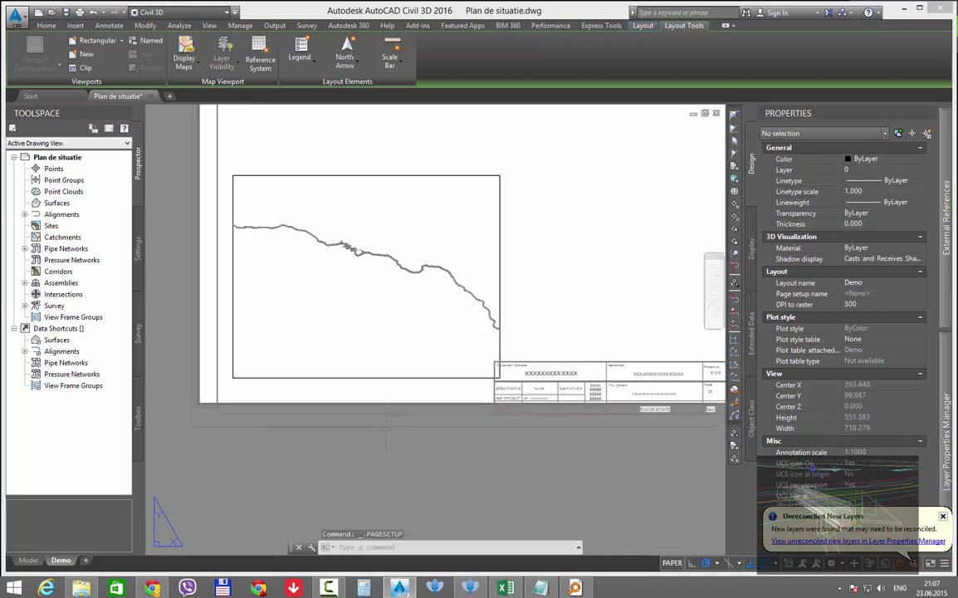
middle_click_drag(588, 420, 354, 422)
scroll(516, 393, "up", 8)
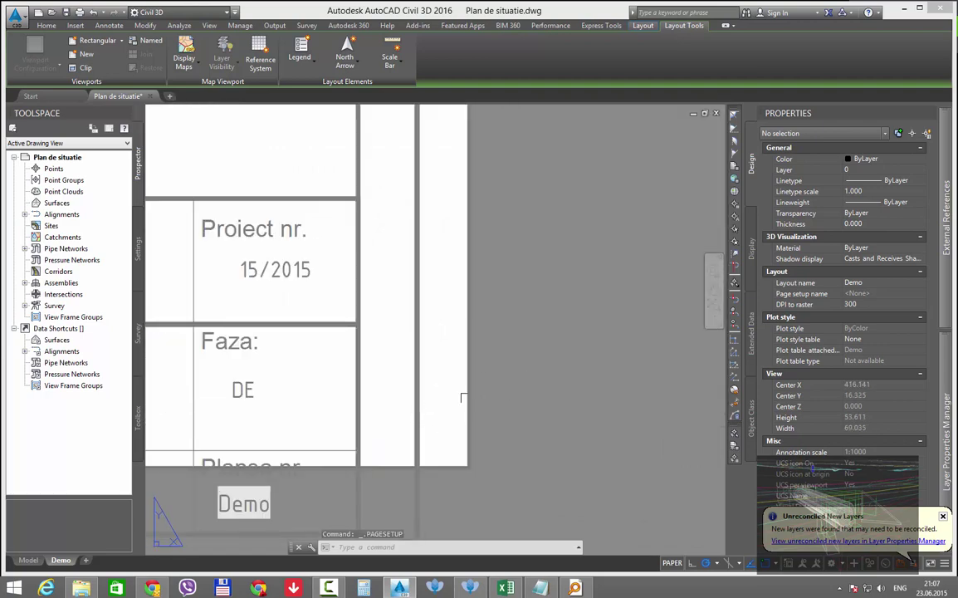
scroll(514, 387, "down", 13)
scroll(477, 357, "up", 2)
left_click(248, 208)
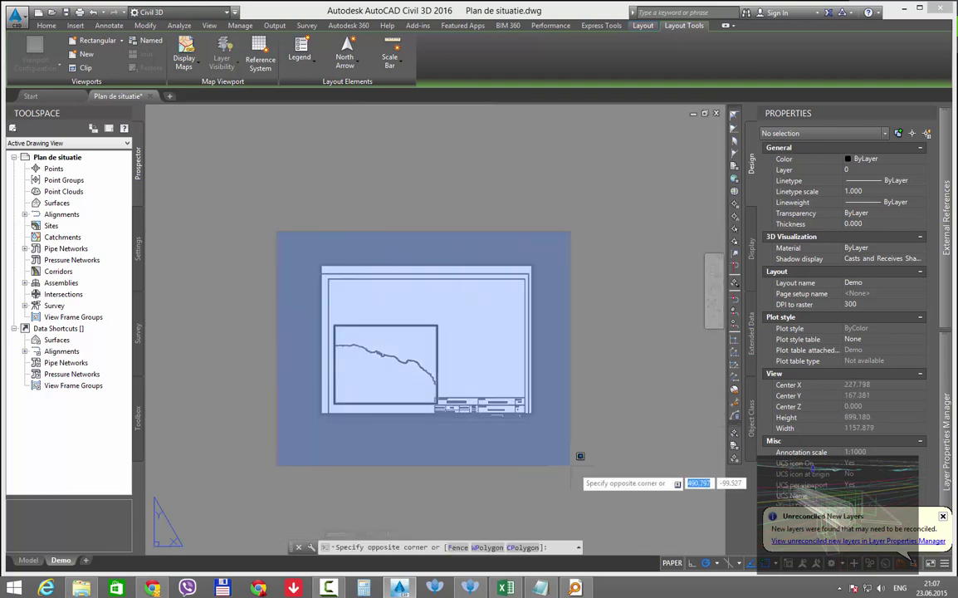
left_click(528, 427)
scroll(528, 427, "up", 4)
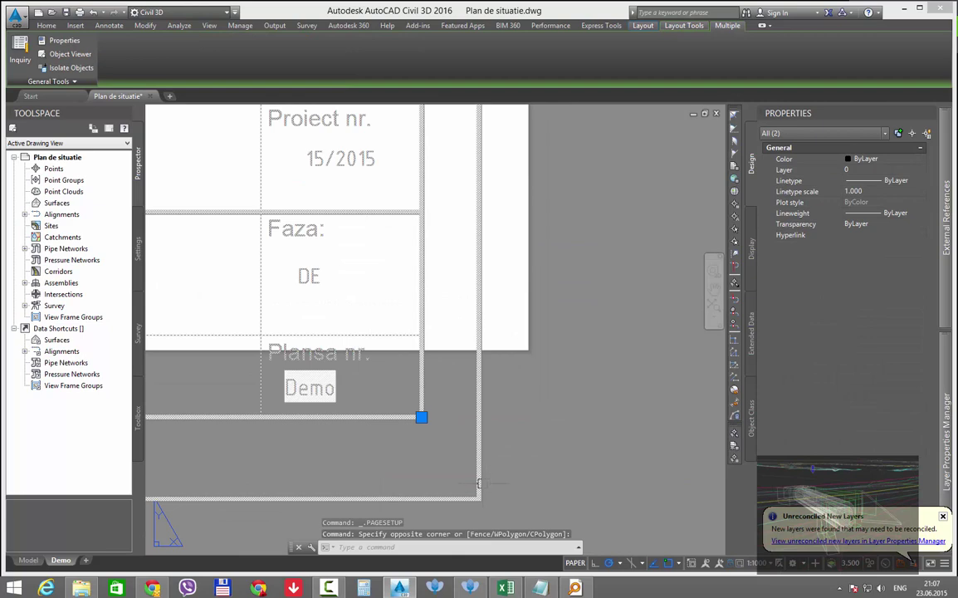
left_click_drag(479, 483, 531, 336)
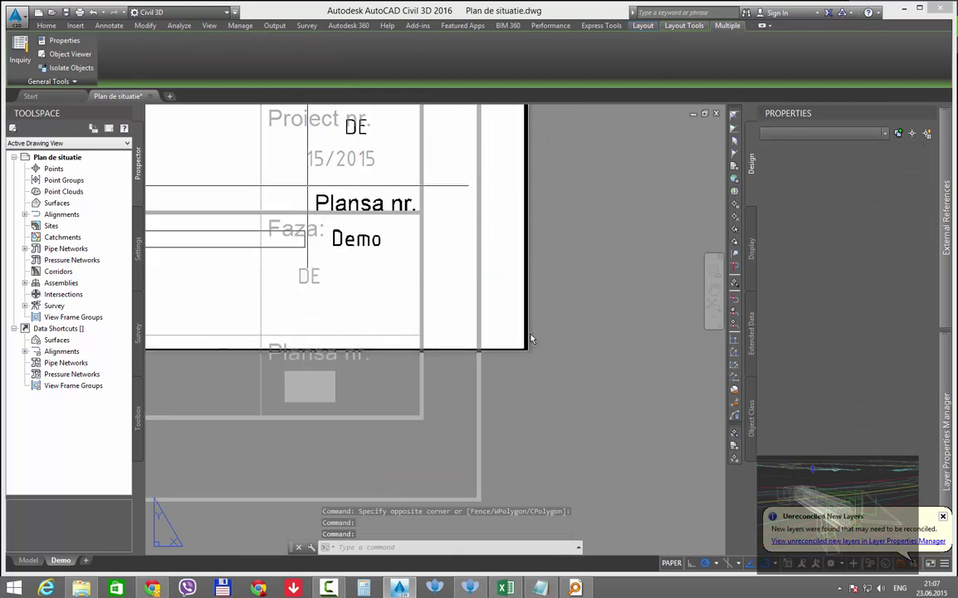
scroll(532, 339, "down", 5)
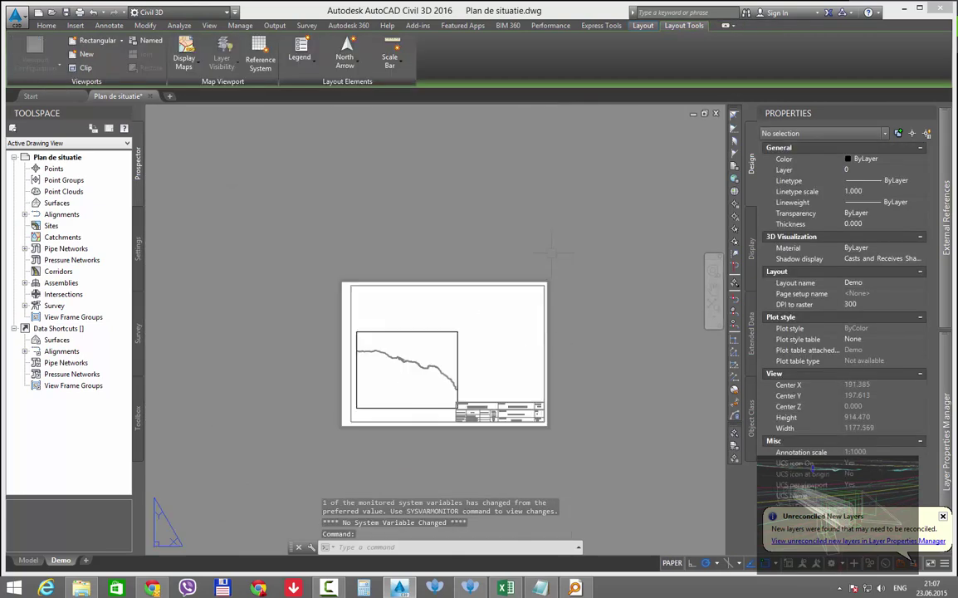
- Stretch the rectangular viewport's upper-right and lower-left corners to the matching corners of the inner drawing frame
scroll(549, 245, "up", 5)
scroll(547, 231, "down", 2)
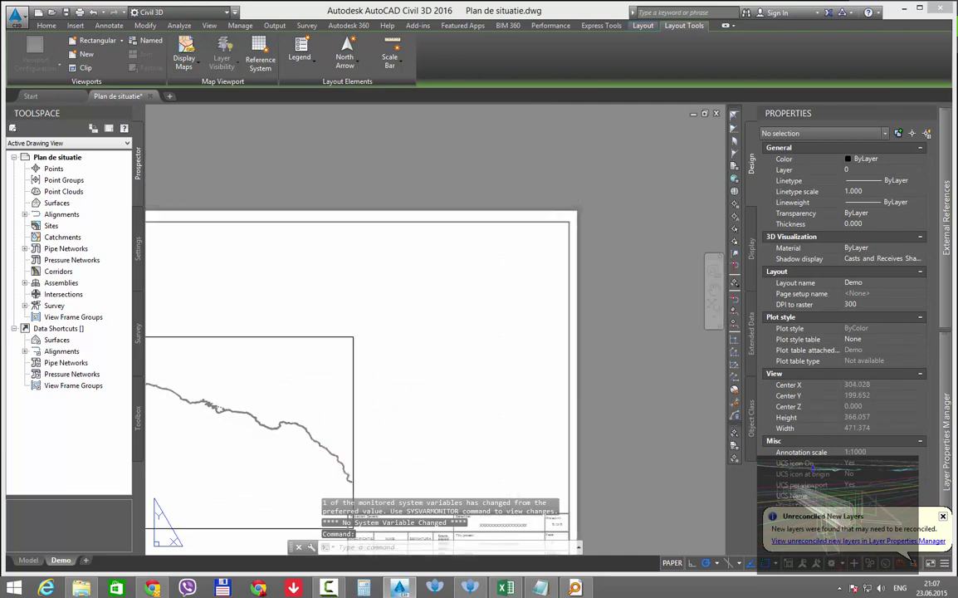
scroll(460, 278, "down", 3)
scroll(441, 280, "up", 1)
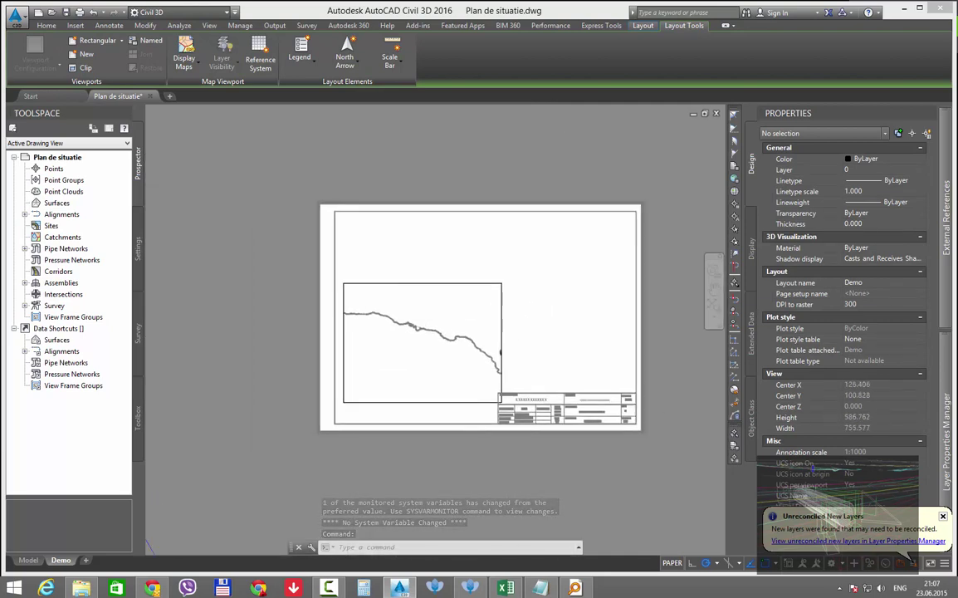
scroll(475, 342, "up", 2)
scroll(466, 325, "down", 1)
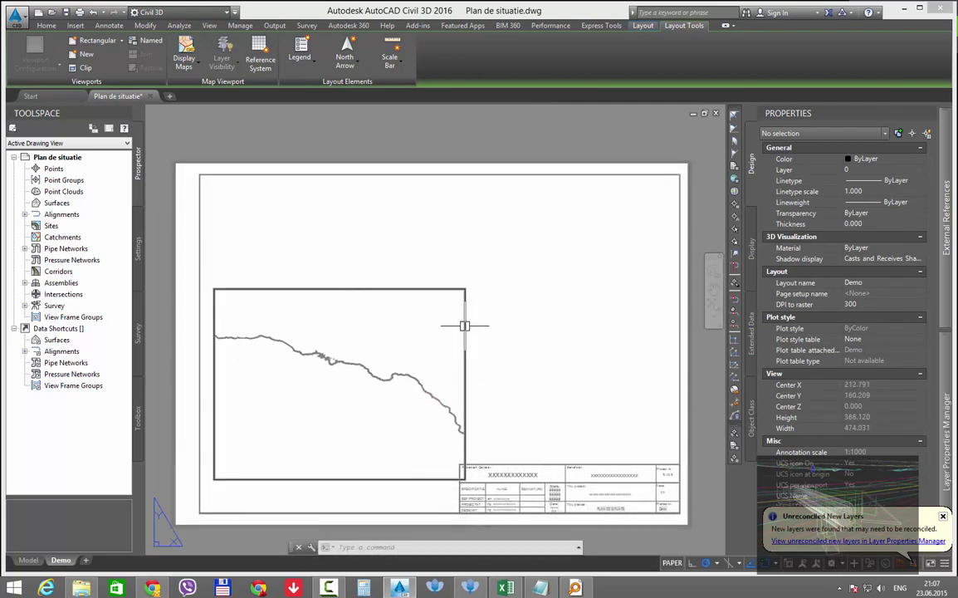
left_click(465, 326)
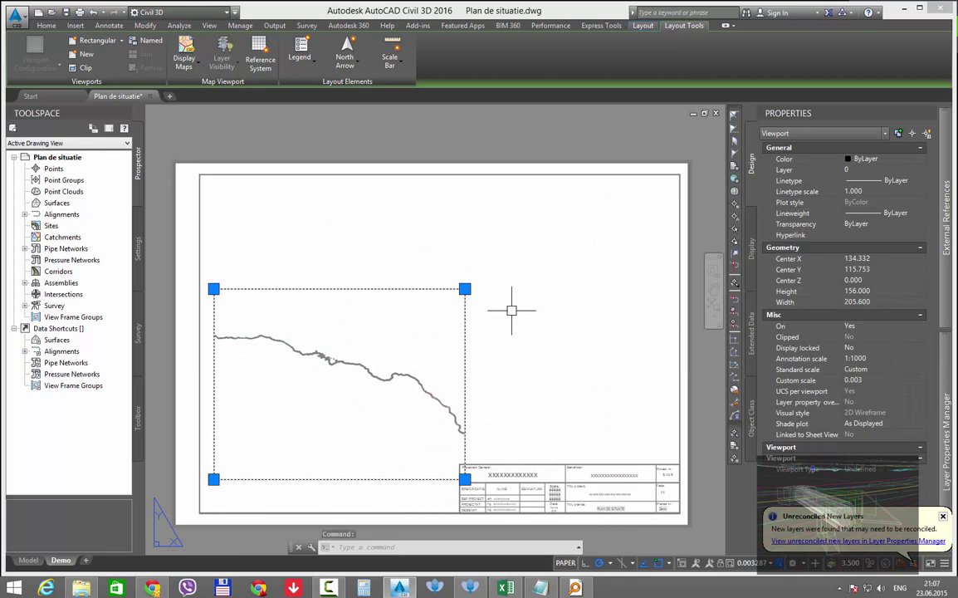
left_click(465, 288)
left_click(679, 173)
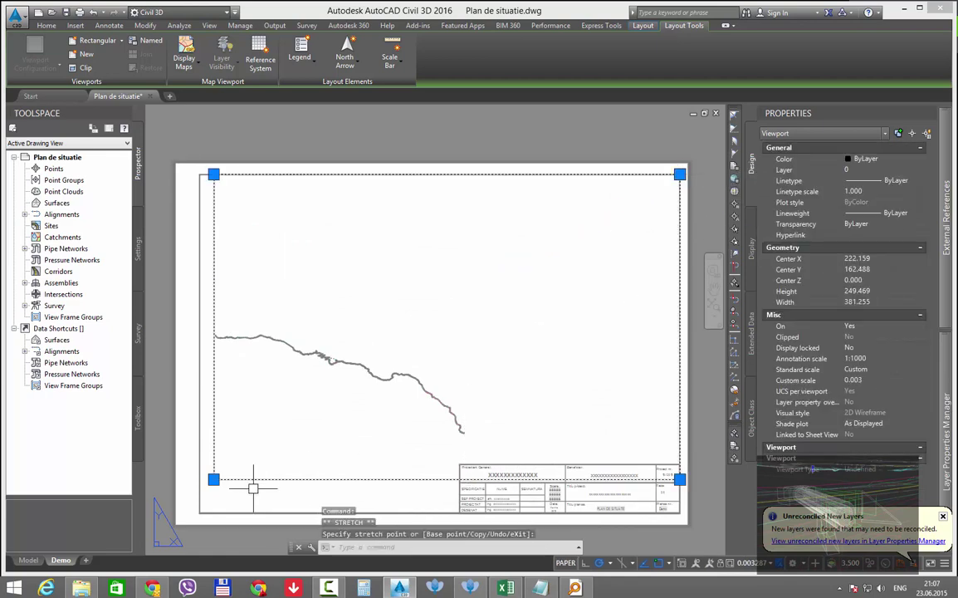
left_click(214, 478)
left_click(198, 512)
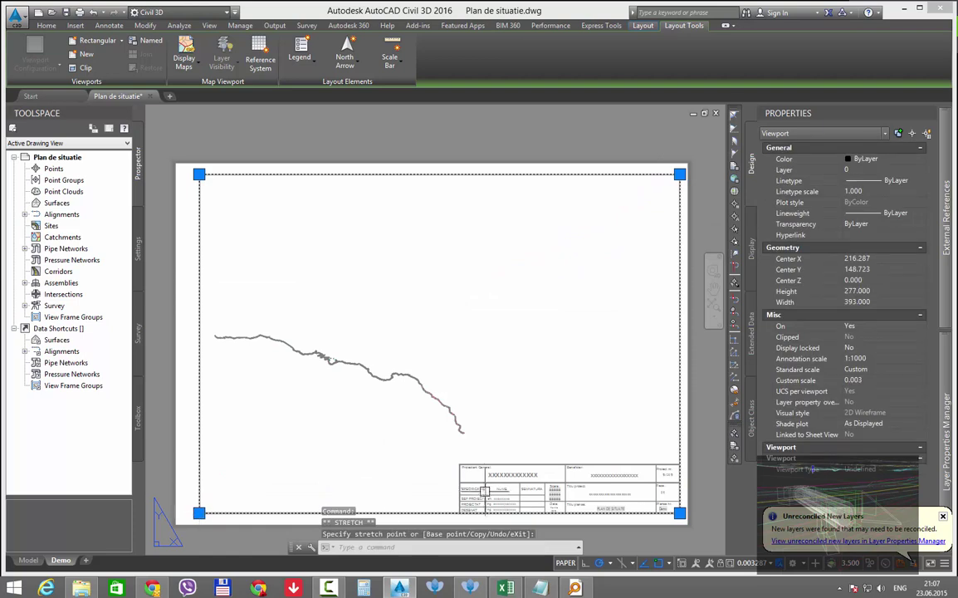
- Activate the rectangular viewport, enlarge a stretch of the road plan inside it, and return to paper space
double_click(480, 395)
scroll(443, 422, "up", 8)
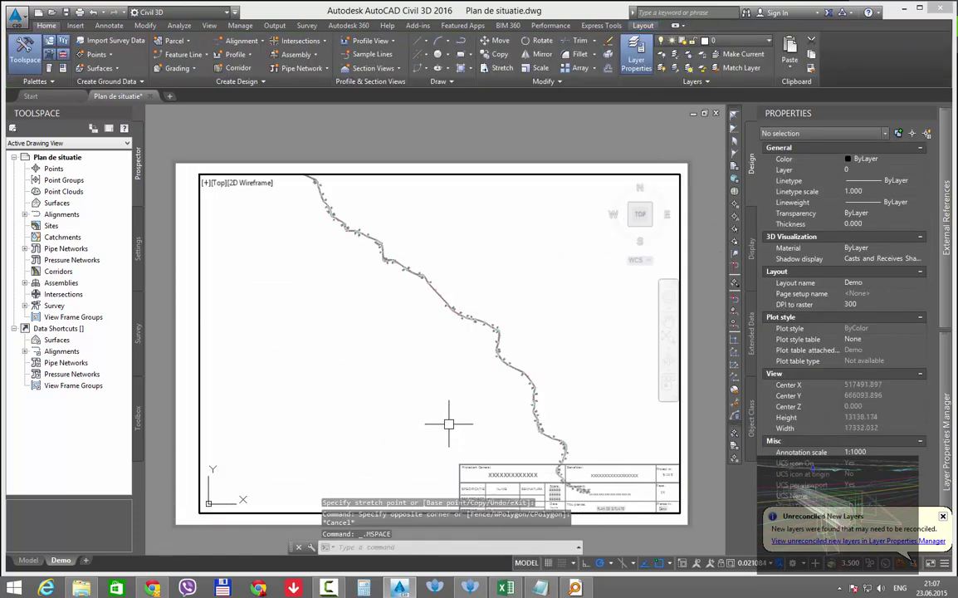
scroll(531, 449, "up", 10)
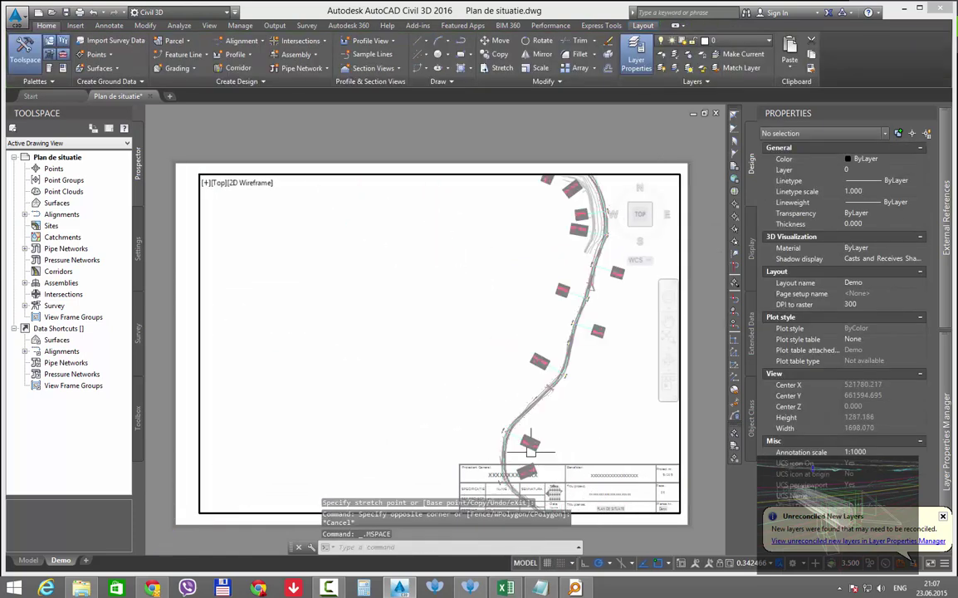
scroll(531, 449, "up", 2)
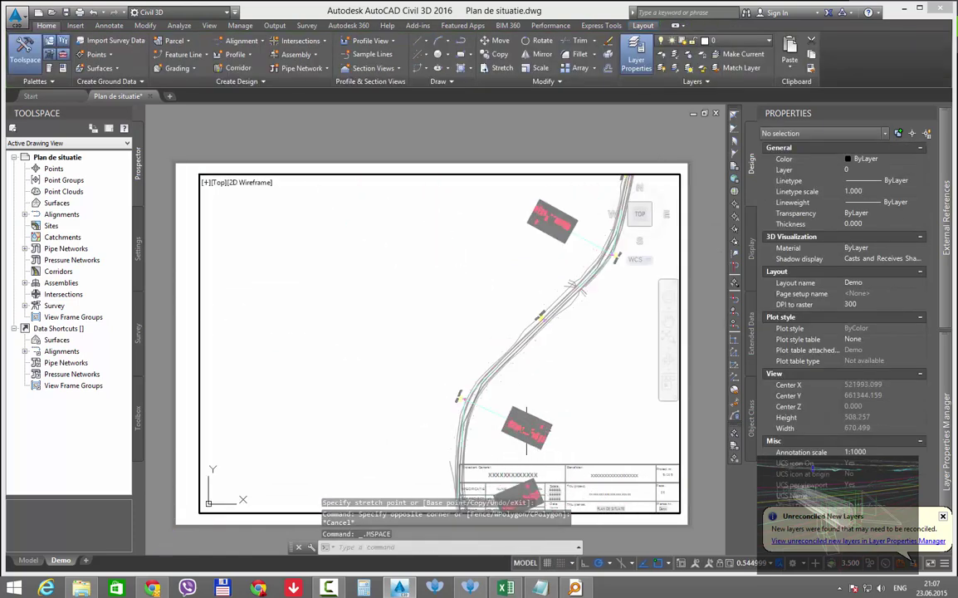
double_click(705, 416)
- Erase the rectangular viewport from the Demo layout, leaving the cartus title block in place
left_click(680, 435)
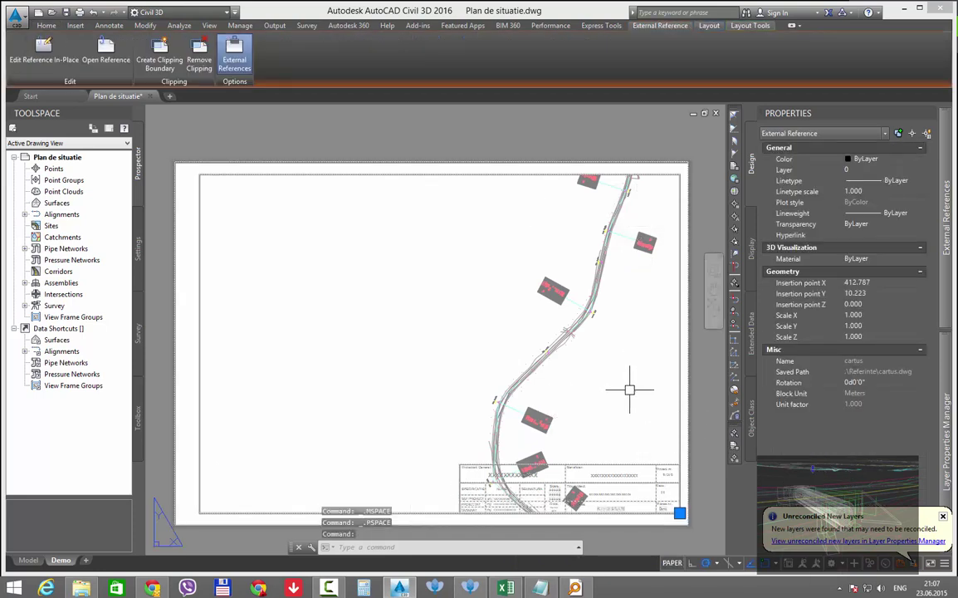
key("Escape")
left_click(558, 229)
left_click(517, 159)
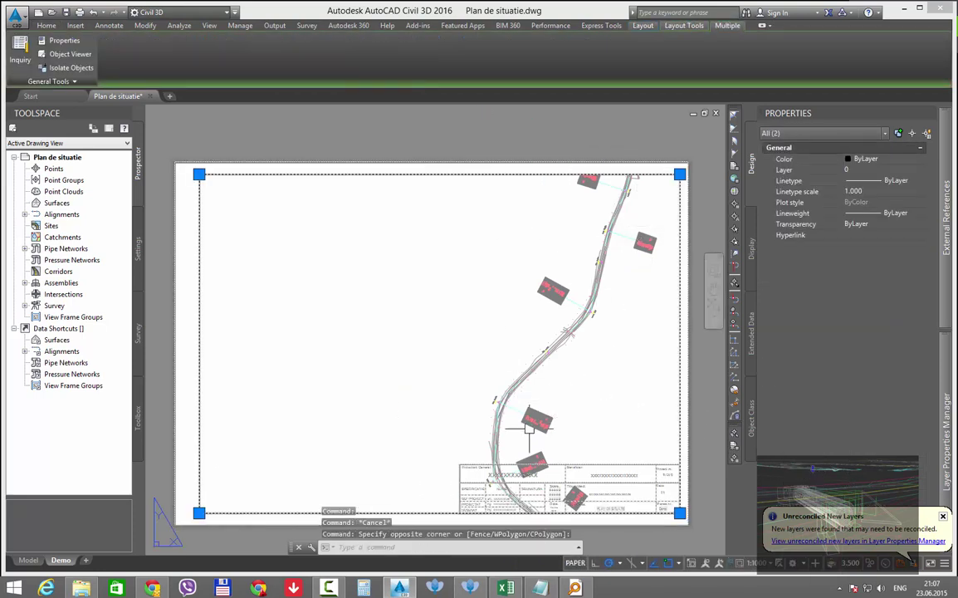
middle_click_drag(530, 429, 518, 380)
left_click(616, 390, "shift")
left_click(560, 420, "shift")
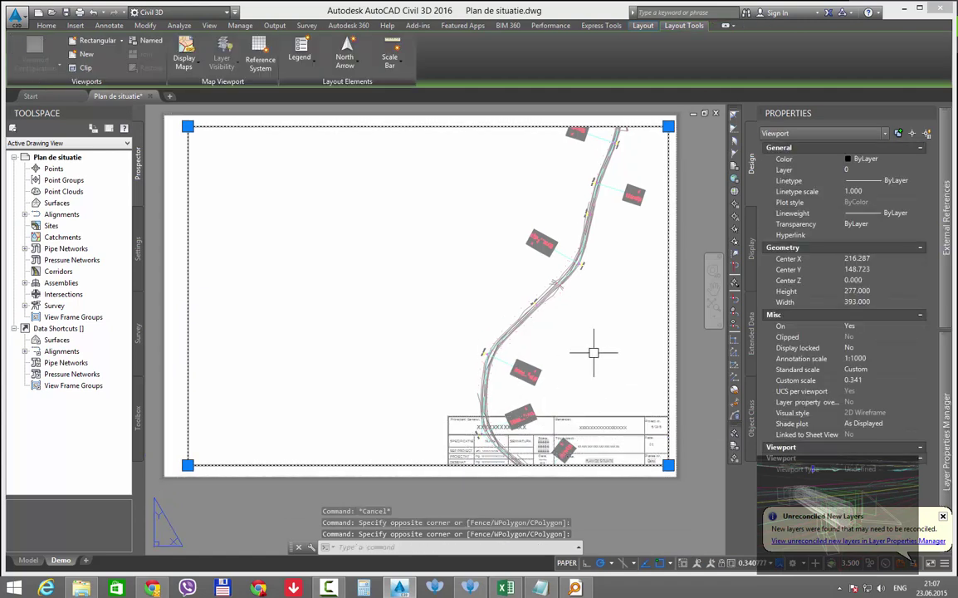
type("E")
key("Return")
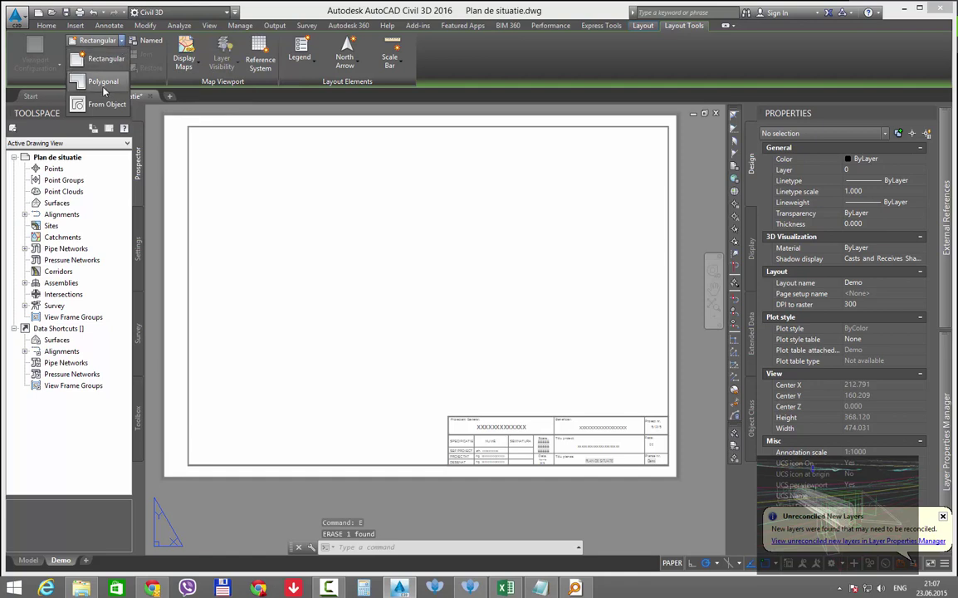
- Create a closed polygonal viewport that follows the inner drawing frame and steps around the title block
left_click(103, 81)
left_click(187, 127)
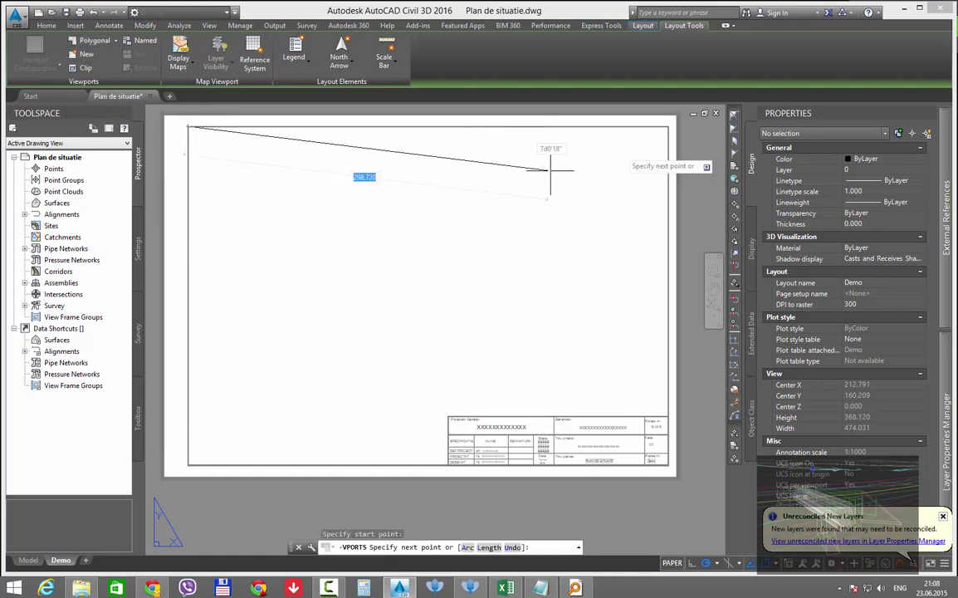
left_click(668, 127)
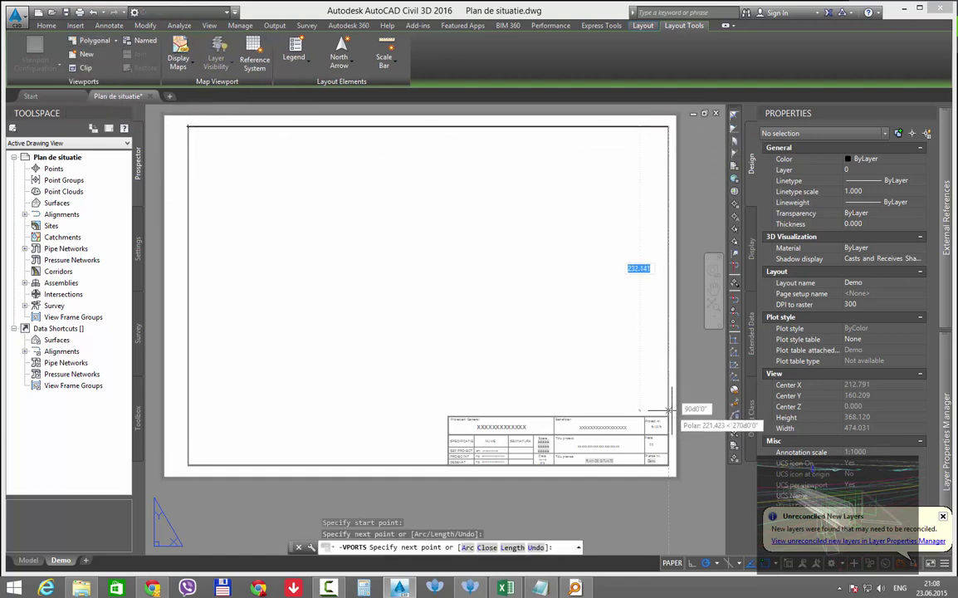
left_click(668, 416)
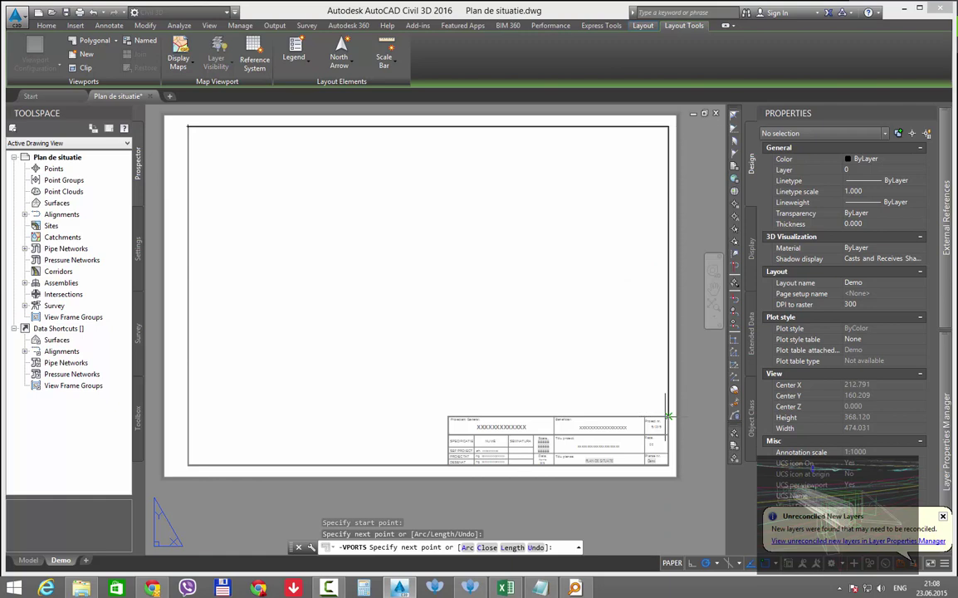
left_click(448, 416)
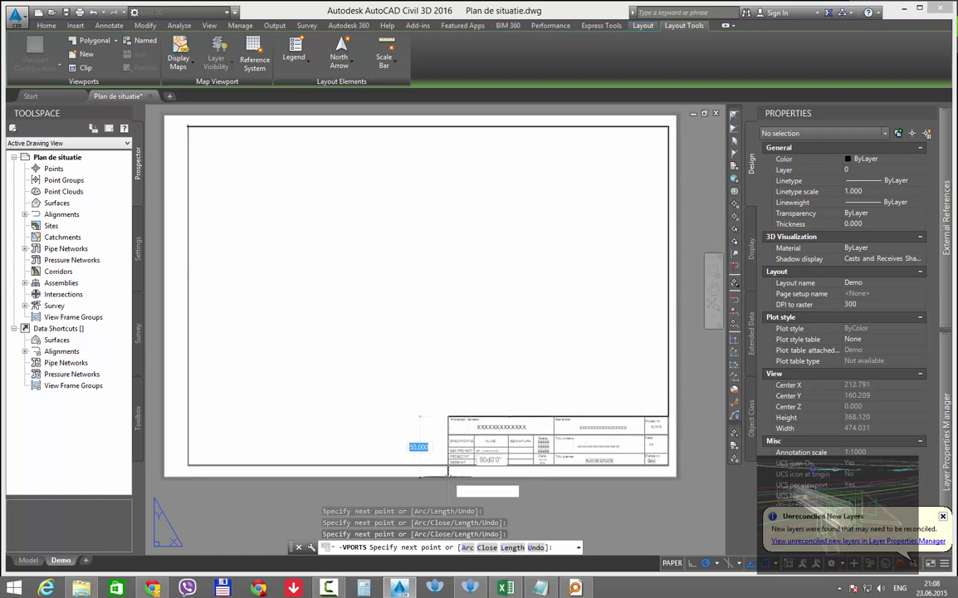
left_click(448, 465)
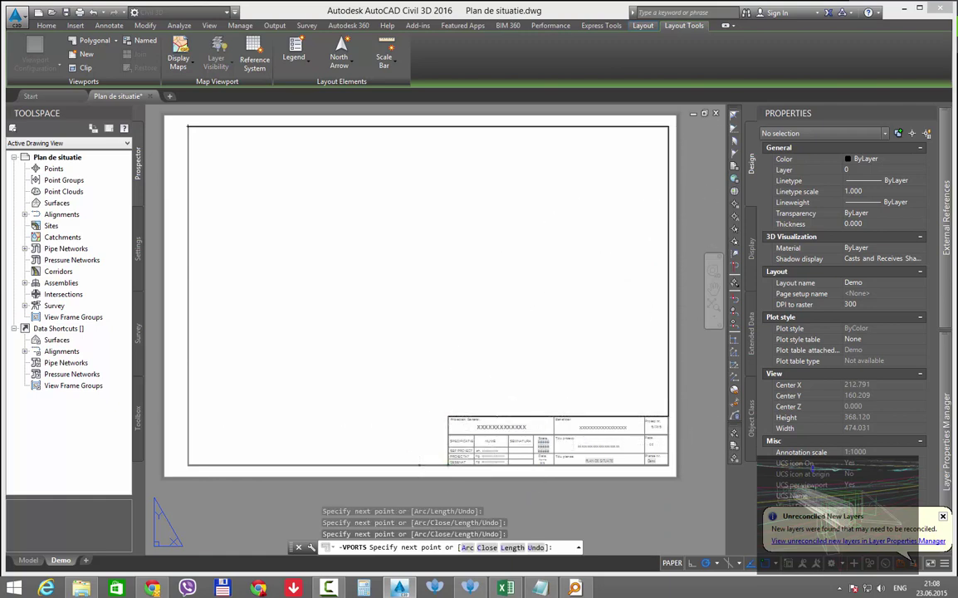
left_click(187, 466)
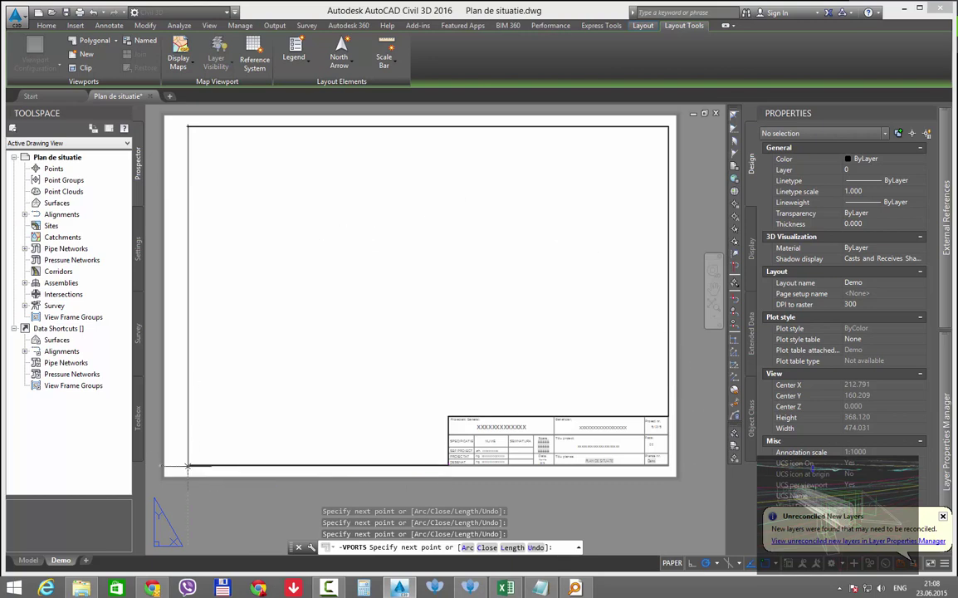
type("c")
key("Return")
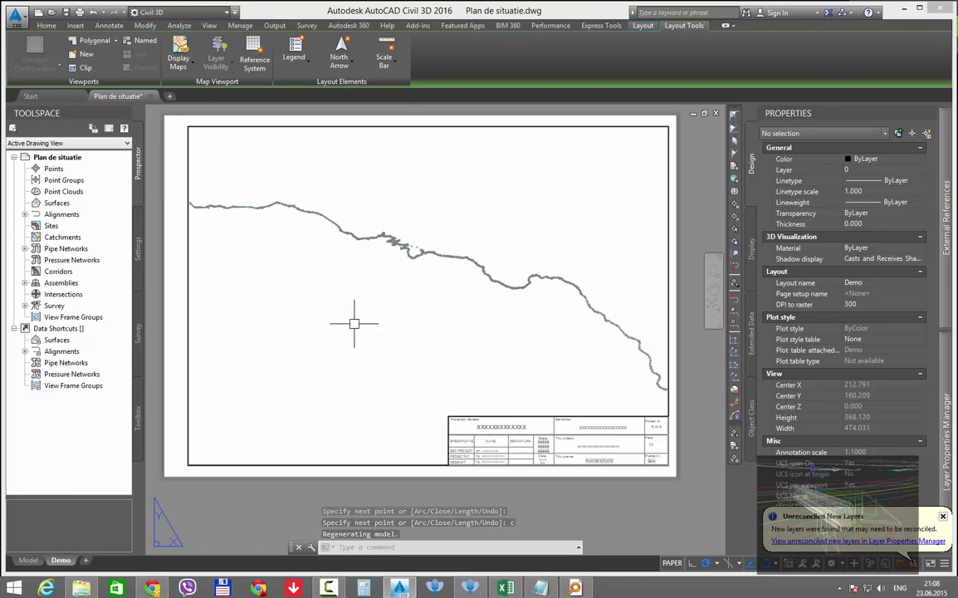
- Activate the polygonal viewport, enlarge the road plan near the start of the route, and return to paper space
double_click(276, 246)
scroll(277, 245, "up", 10)
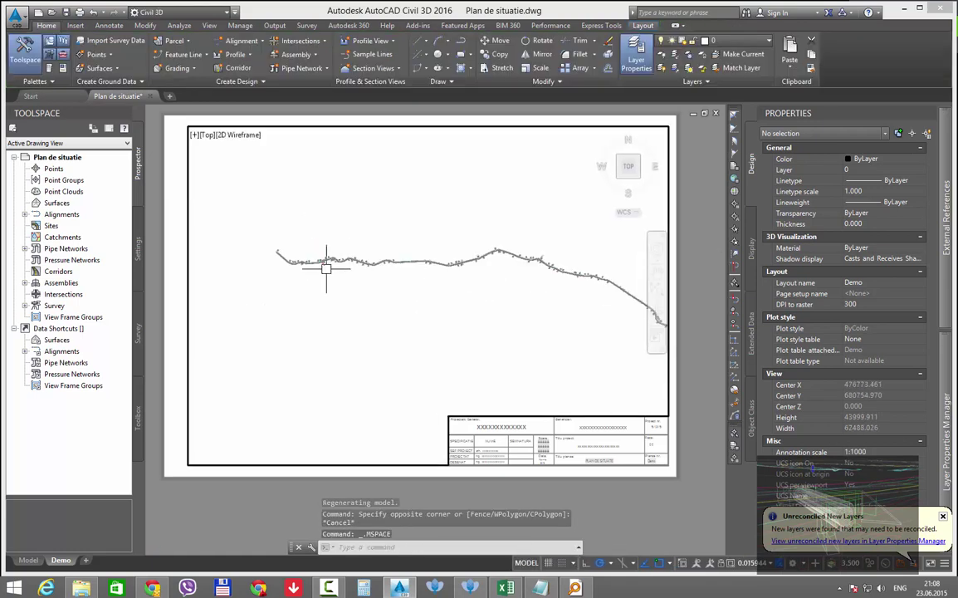
scroll(346, 340, "up", 2)
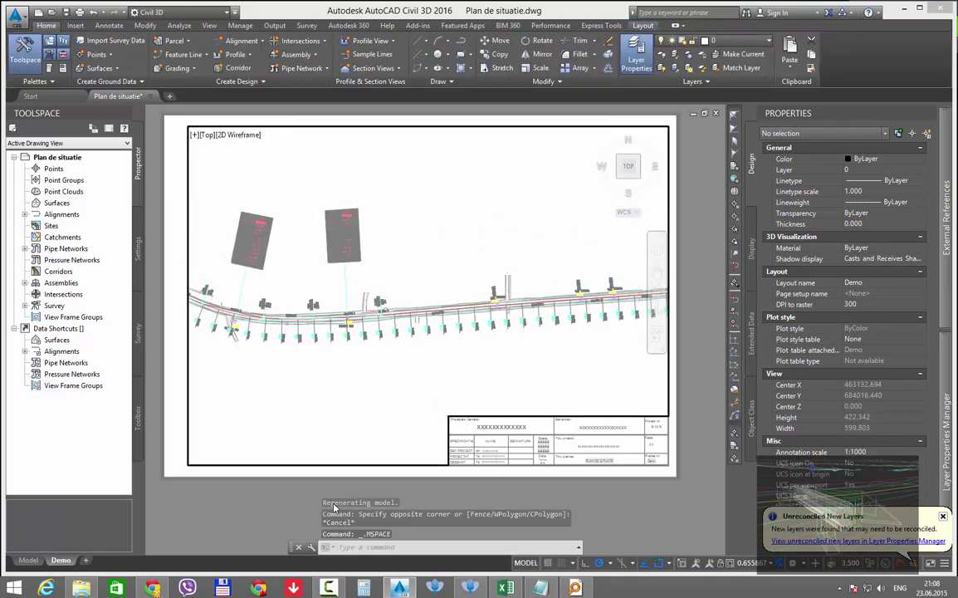
double_click(302, 487)
- Set the polygonal viewport's custom scale to 1
left_click(334, 465)
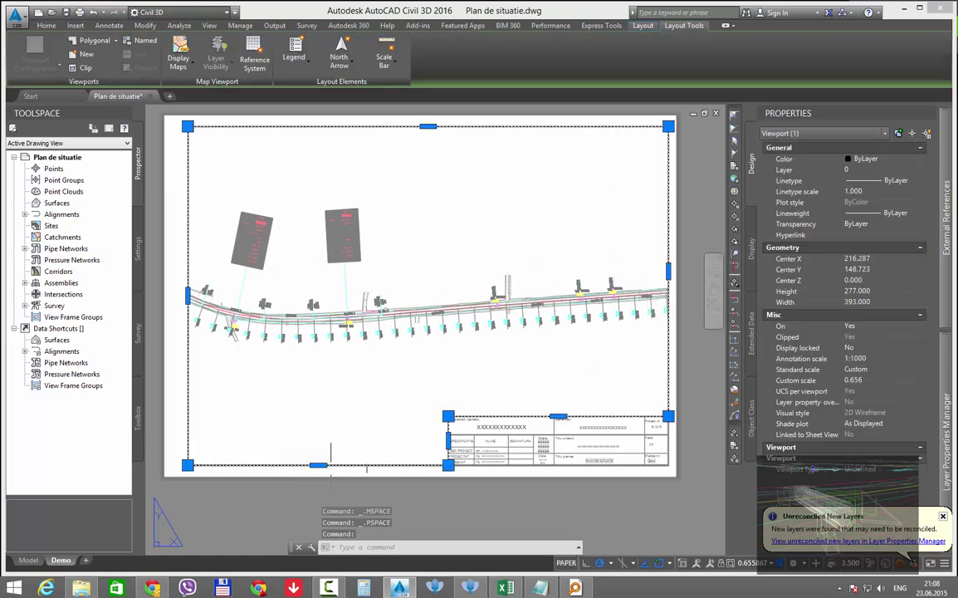
left_click(878, 380)
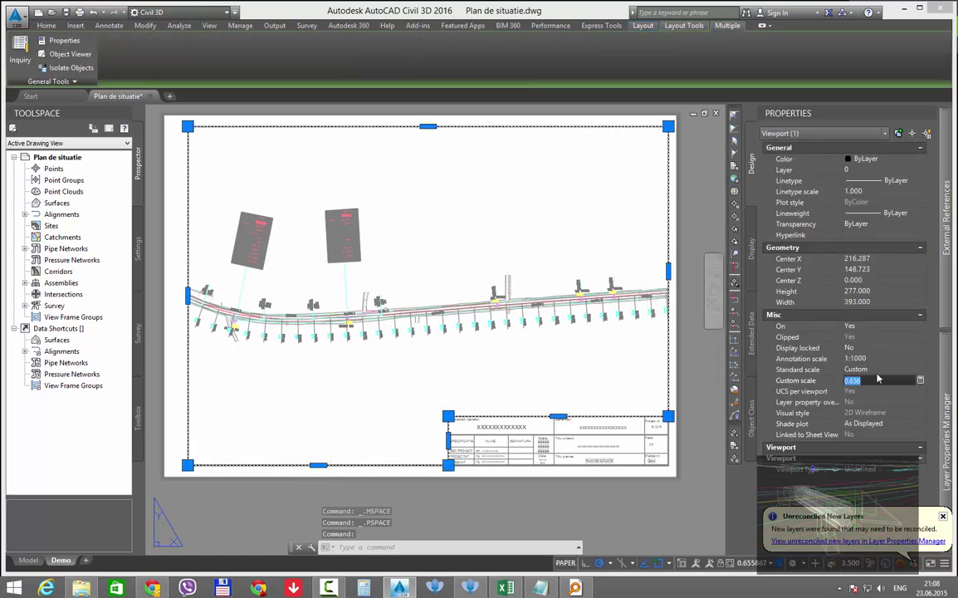
type("1")
key("Return")
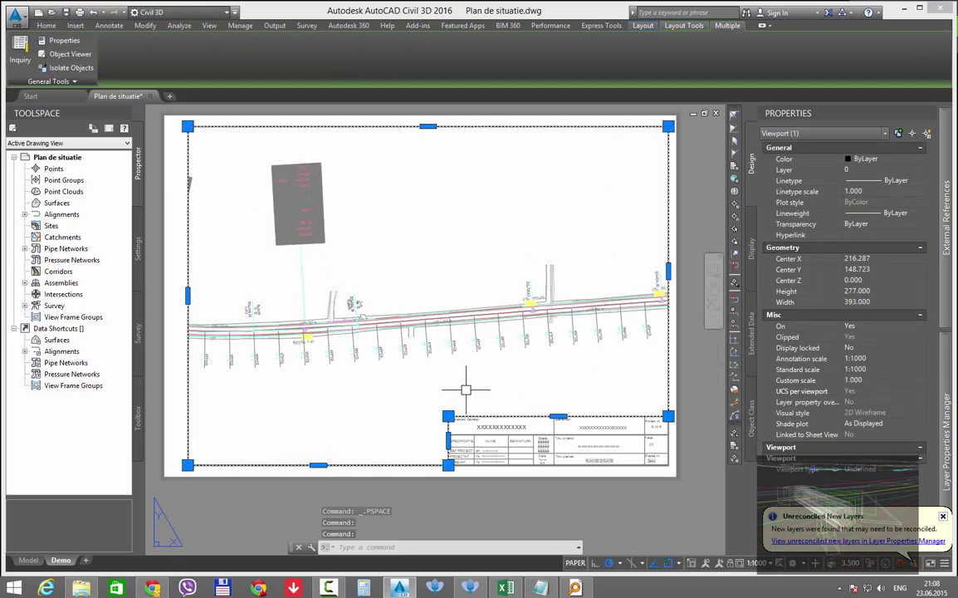
- Set the polygonal viewport's viewport type to Plan
double_click(887, 470)
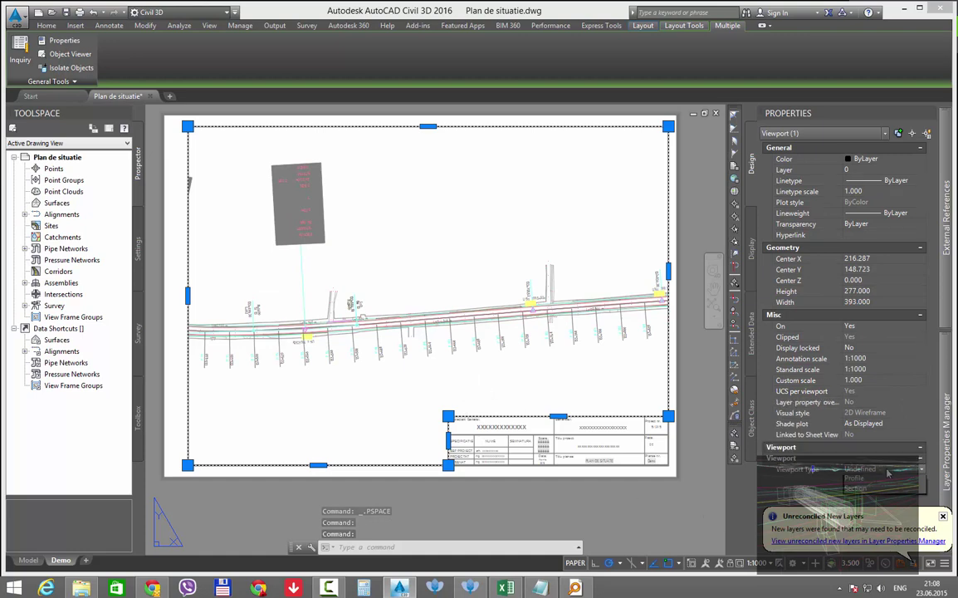
left_click(882, 491)
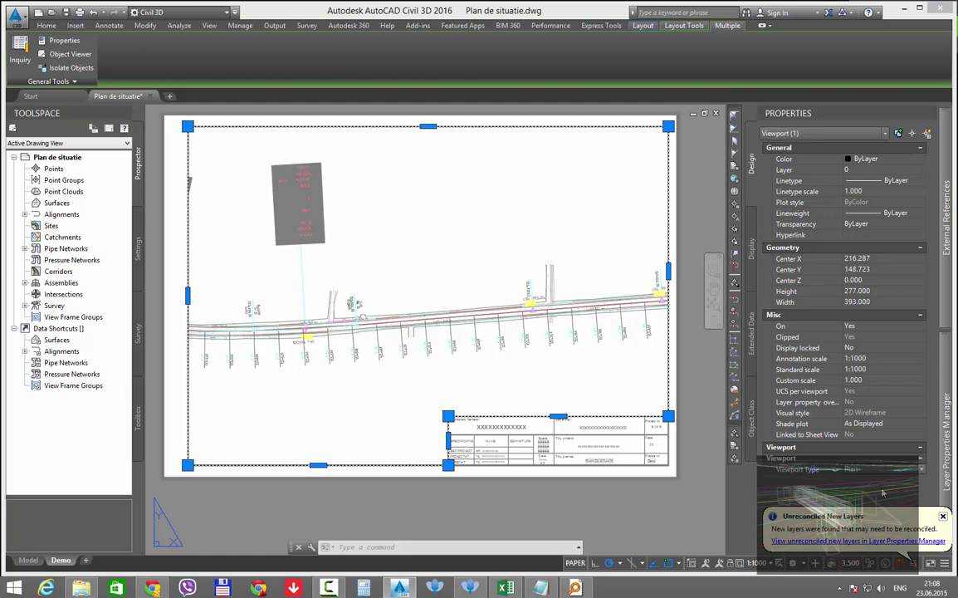
left_click(880, 469)
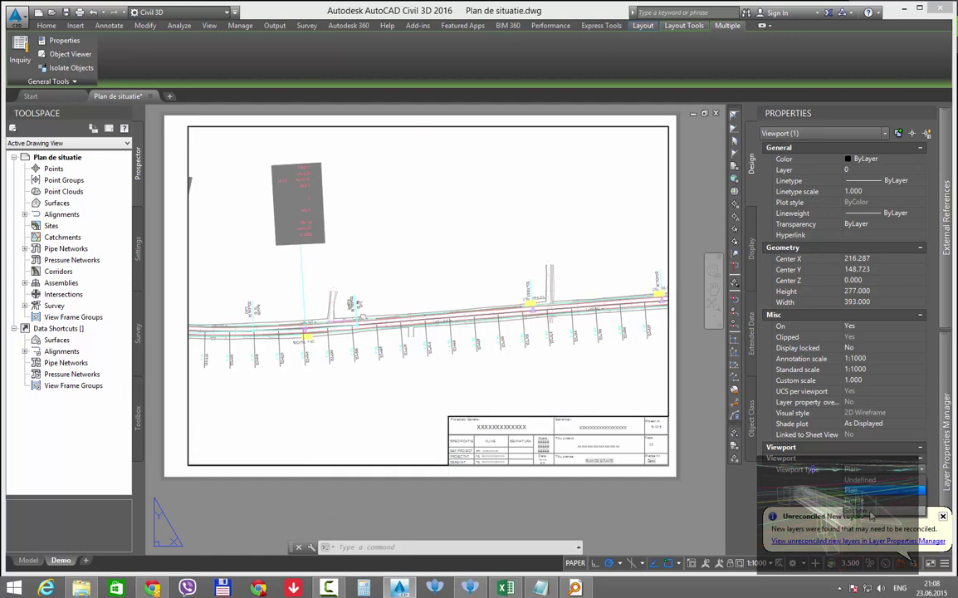
left_click(870, 496)
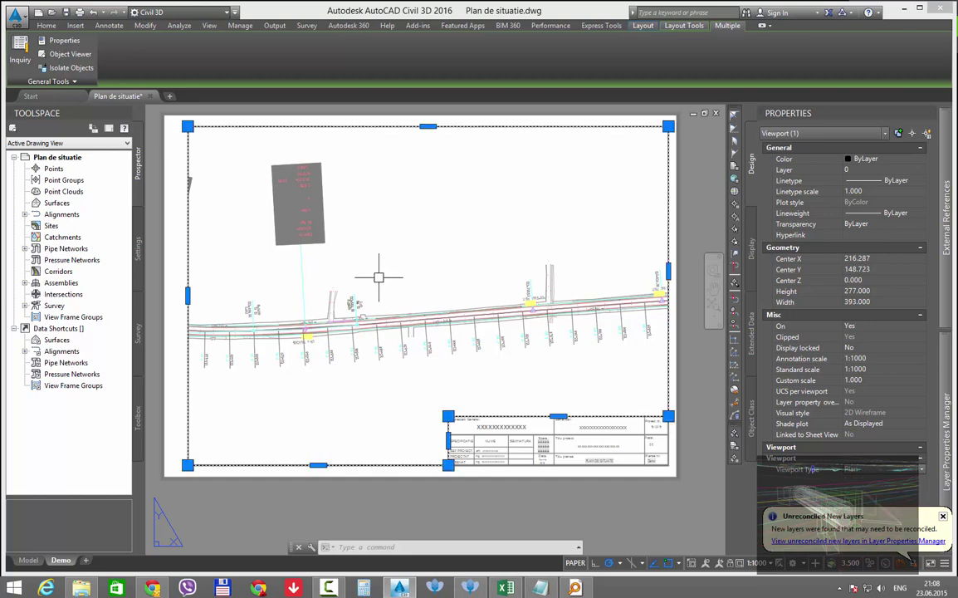
- Insert the Arrow9 north arrow for the polygonal viewport near the sheet's upper-right corner, at about X 380, Y 262
middle_click_drag(504, 260, 503, 269)
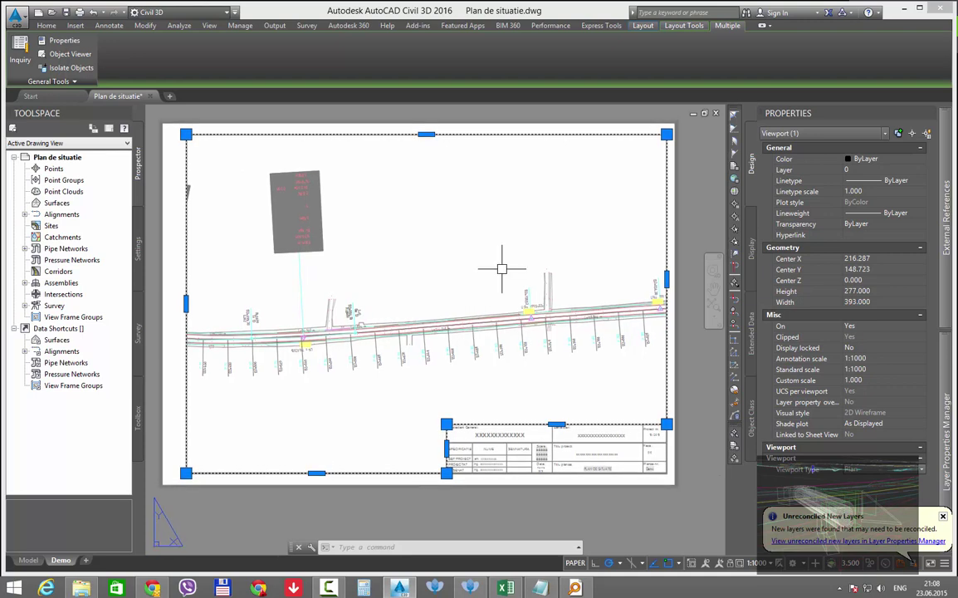
key("Escape")
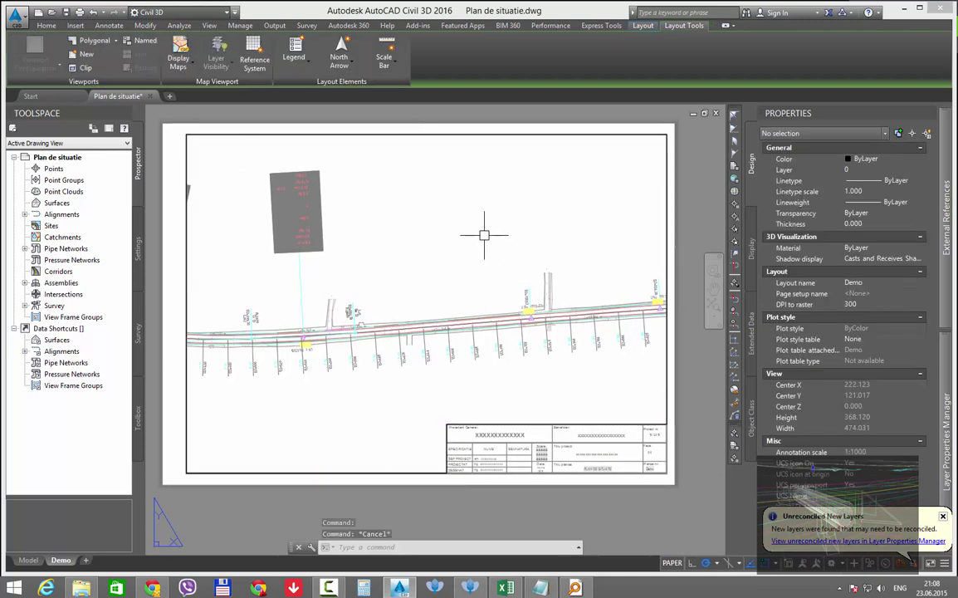
left_click(338, 73)
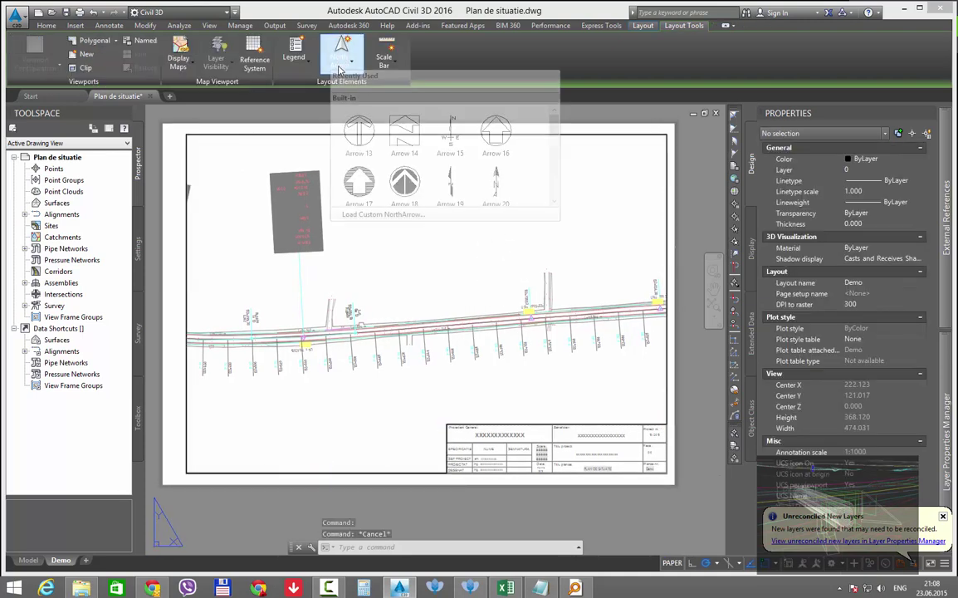
scroll(498, 166, "down", 1)
scroll(513, 180, "down", 1)
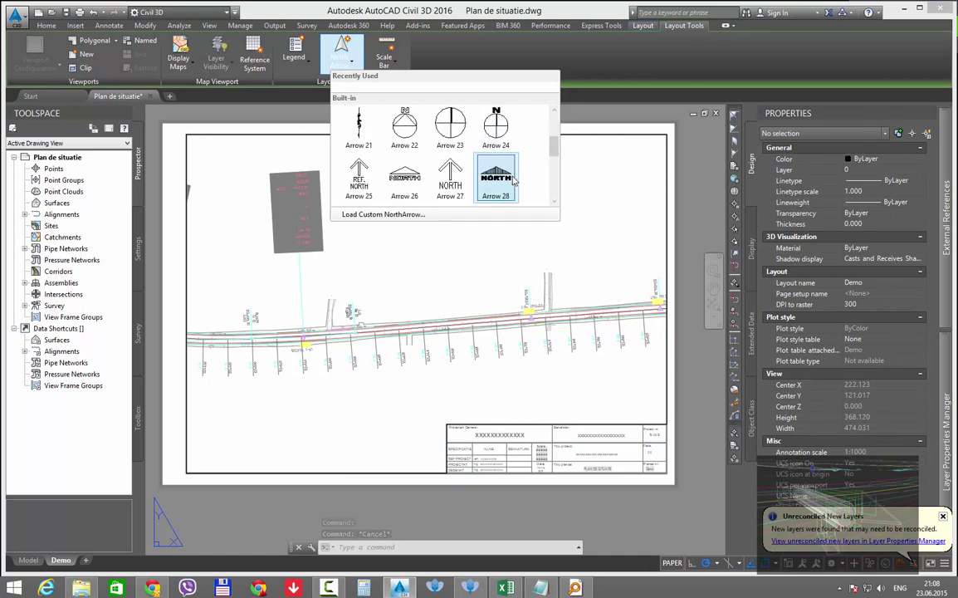
scroll(513, 181, "down", 1)
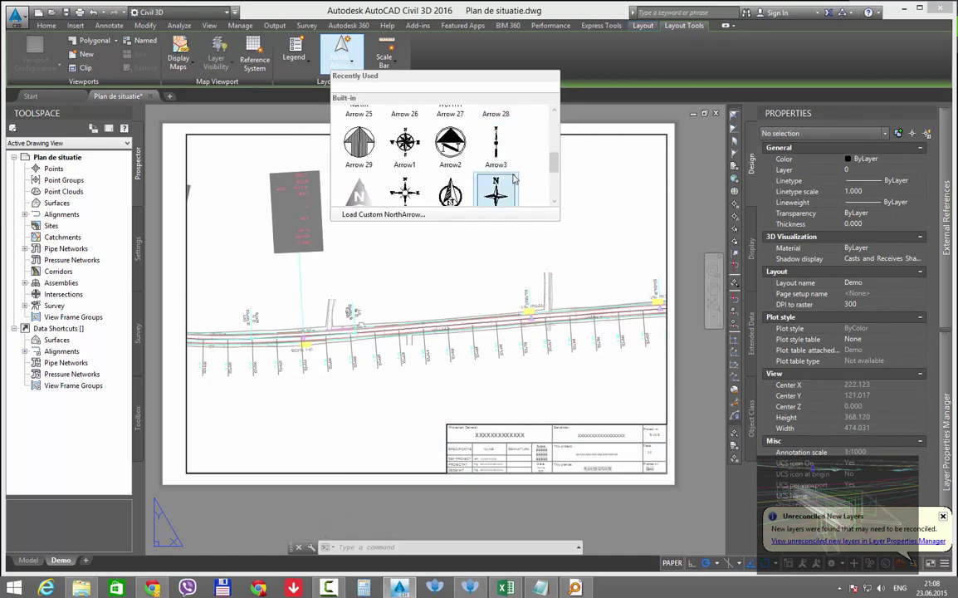
scroll(506, 176, "down", 2)
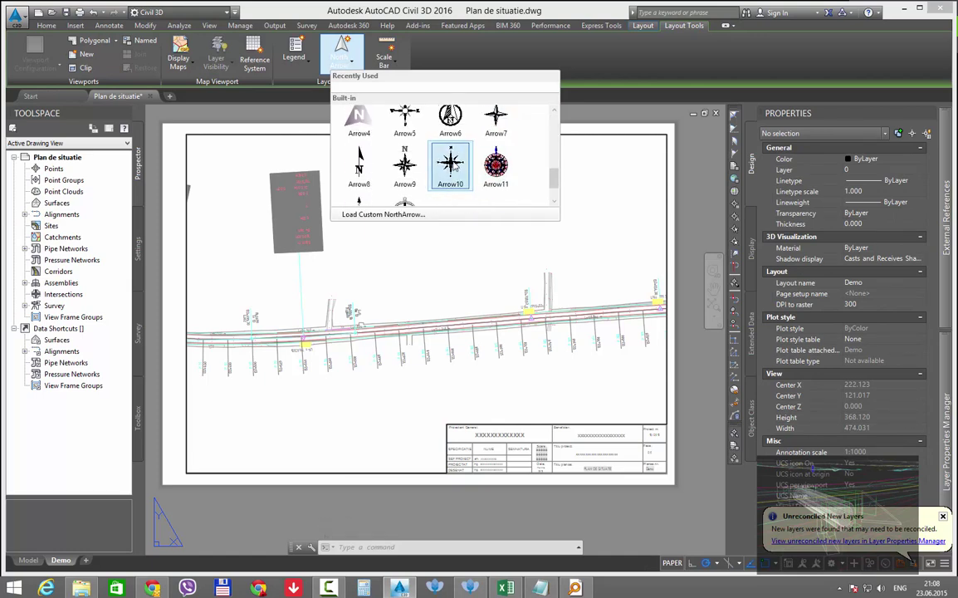
left_click(406, 162)
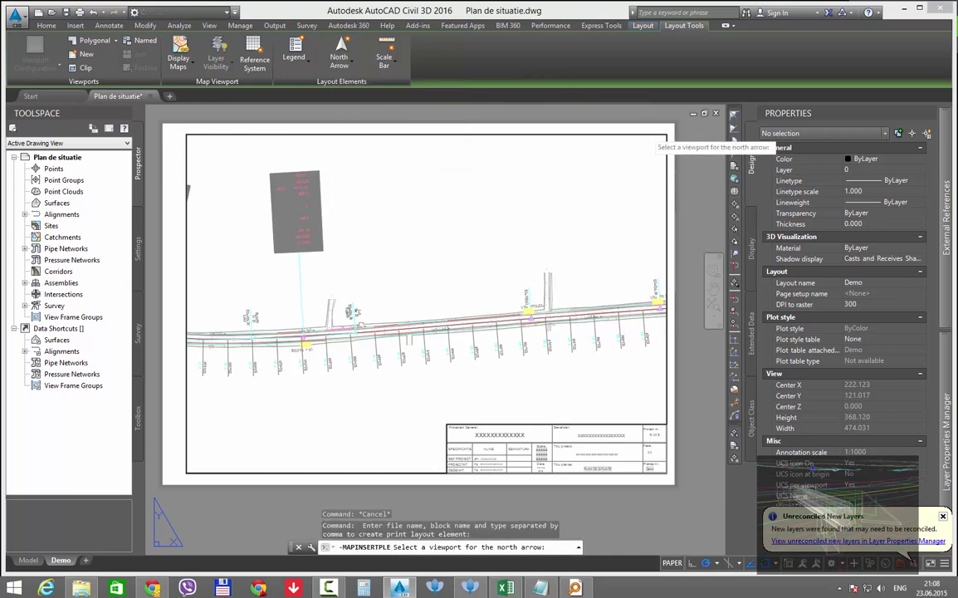
left_click(625, 171)
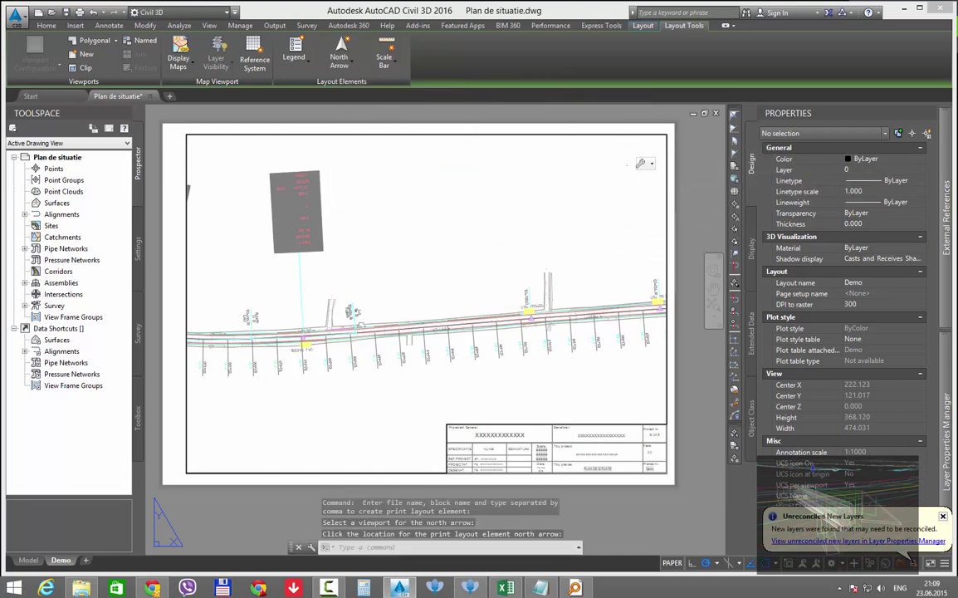
- Enlarge the tiny north arrow with its size grip so it suits the sheet's upper-right corner
scroll(628, 161, "up", 10)
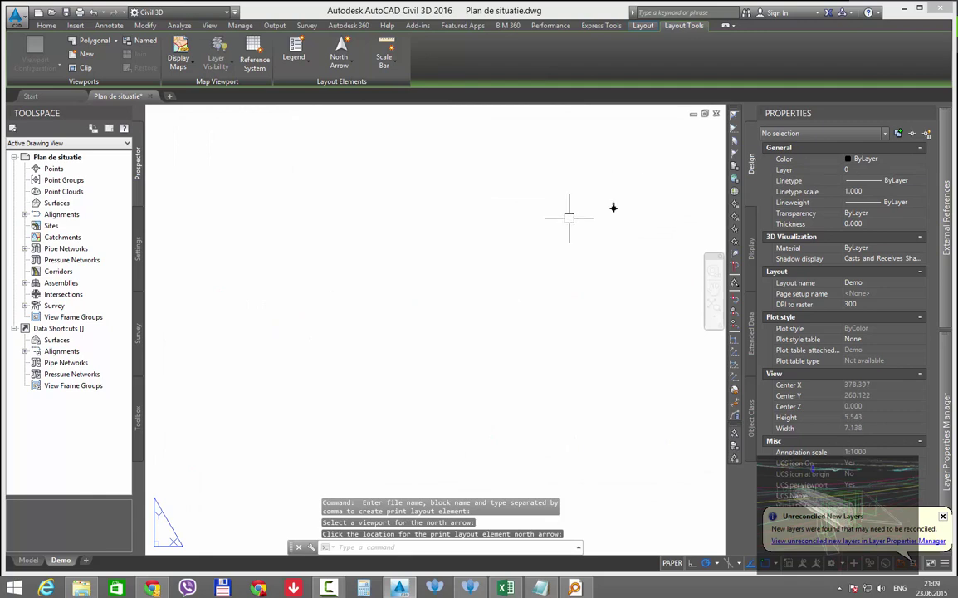
scroll(616, 204, "up", 6)
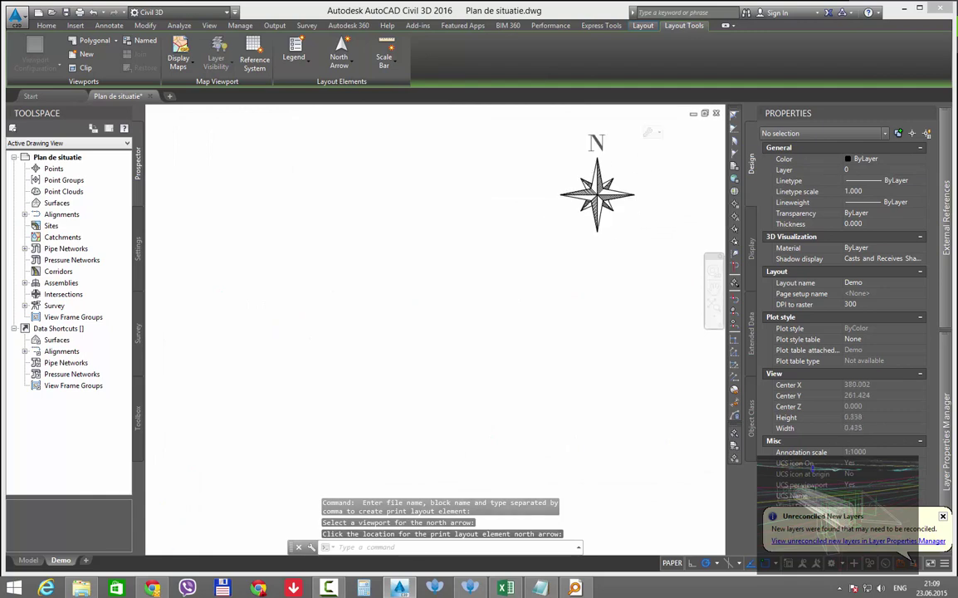
scroll(601, 265, "up", 2)
left_click(618, 155)
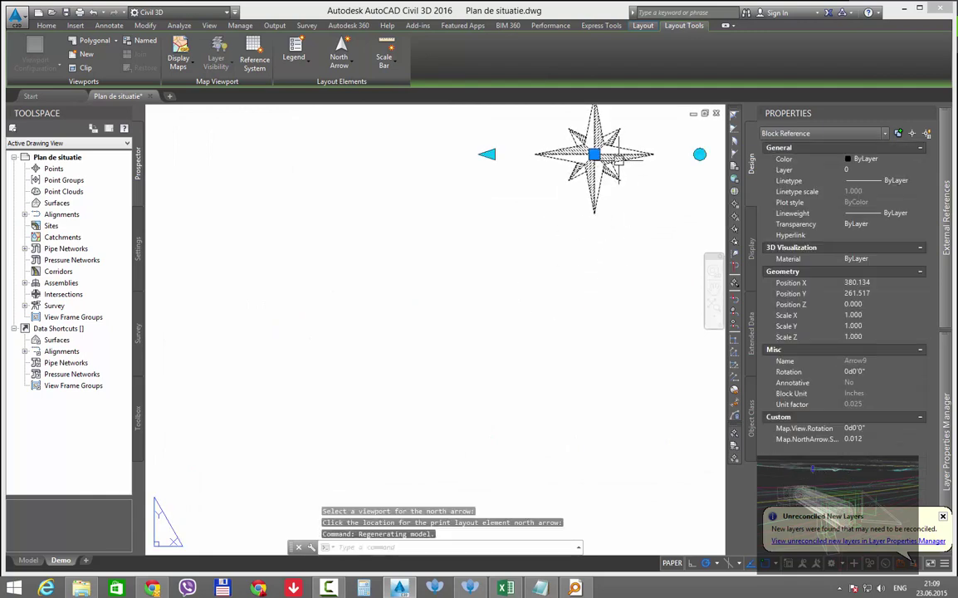
left_click(487, 154)
scroll(488, 297, "down", 2)
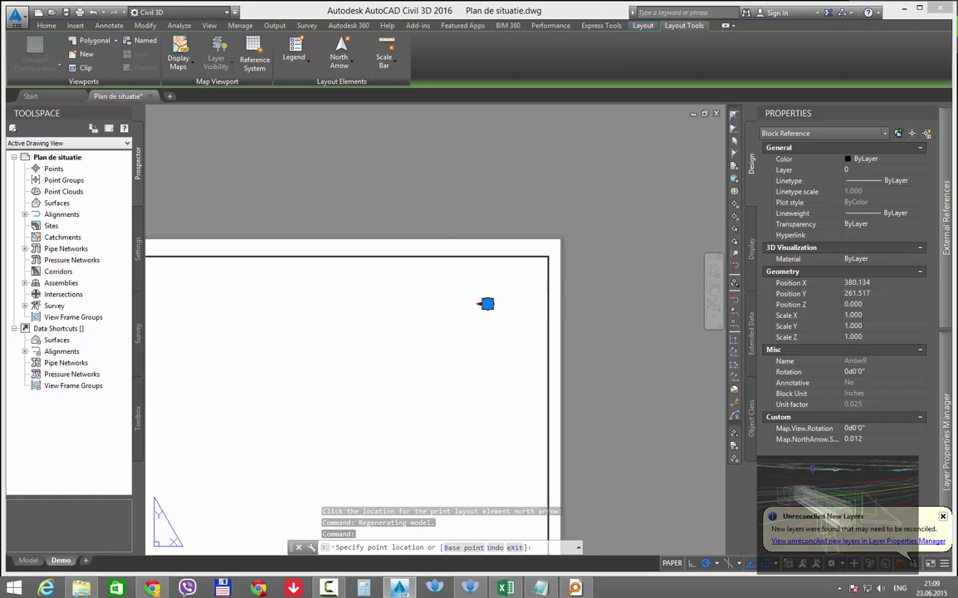
left_click(447, 303)
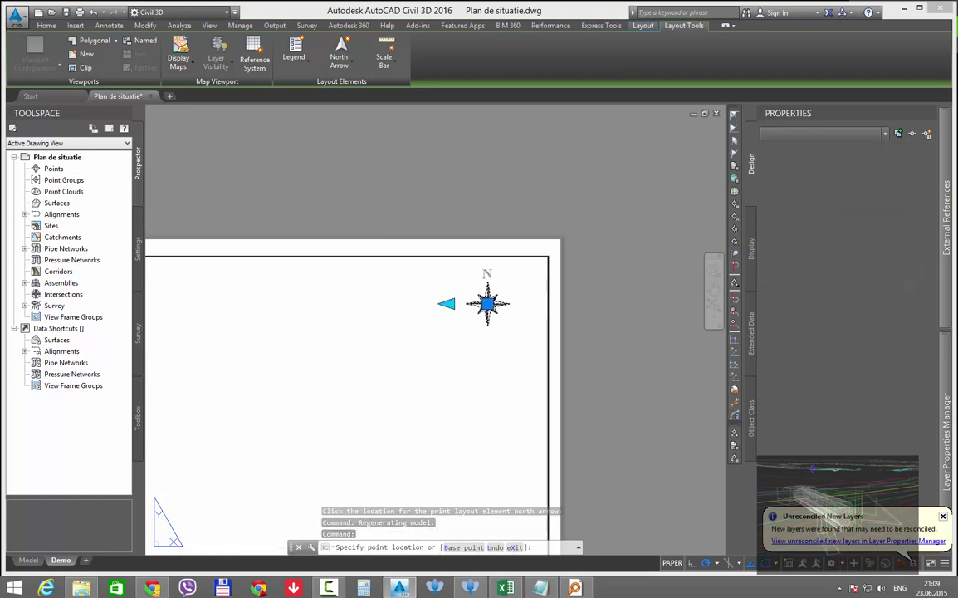
key("Escape")
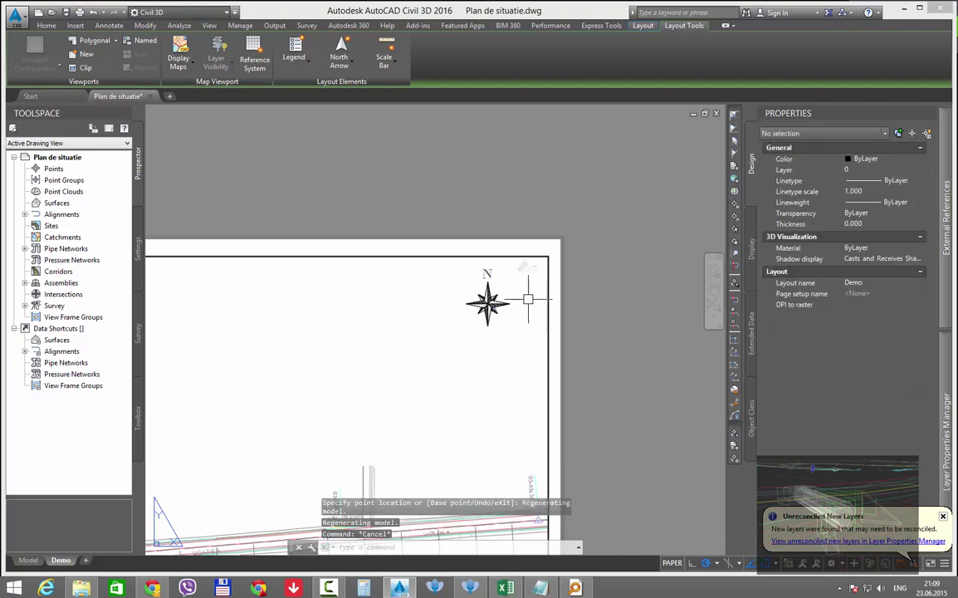
- Review the sheet with its north arrow and examine the title block's Scara, Titlu plansa and Plansa nr. fields
left_click(339, 54)
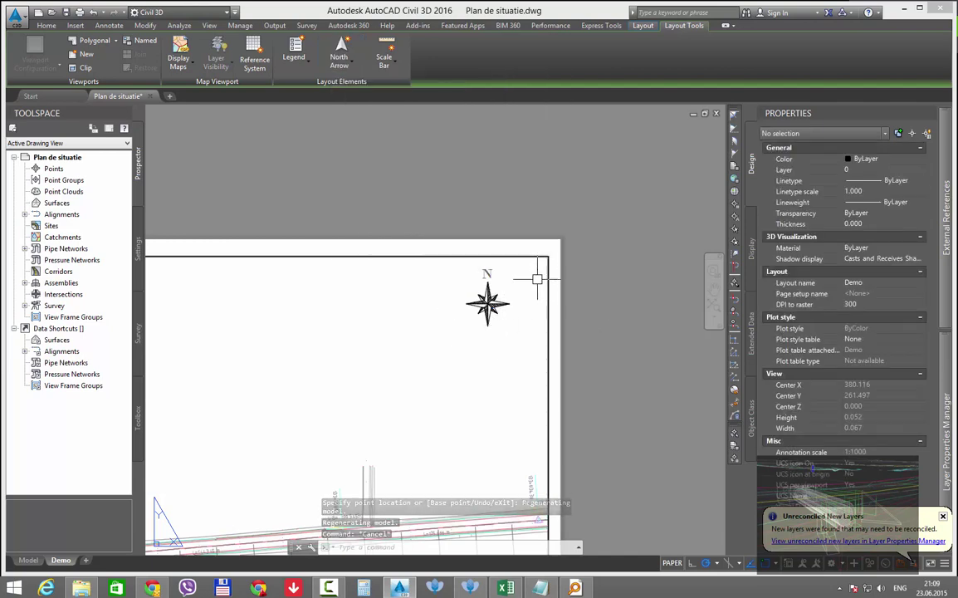
scroll(626, 249, "down", 4)
scroll(612, 265, "up", 4)
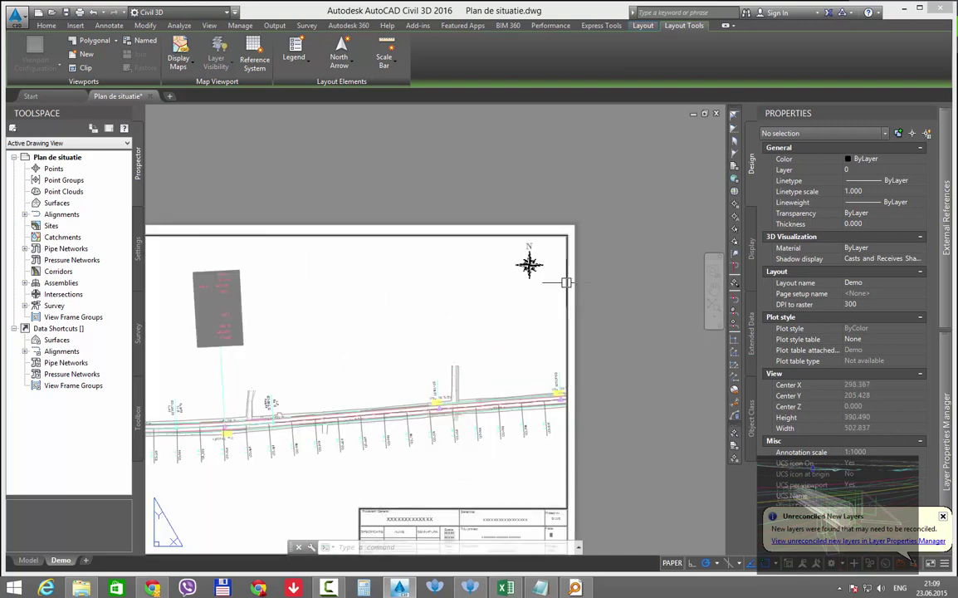
scroll(567, 282, "down", 4)
scroll(444, 315, "up", 2)
middle_click_drag(529, 312, 485, 303)
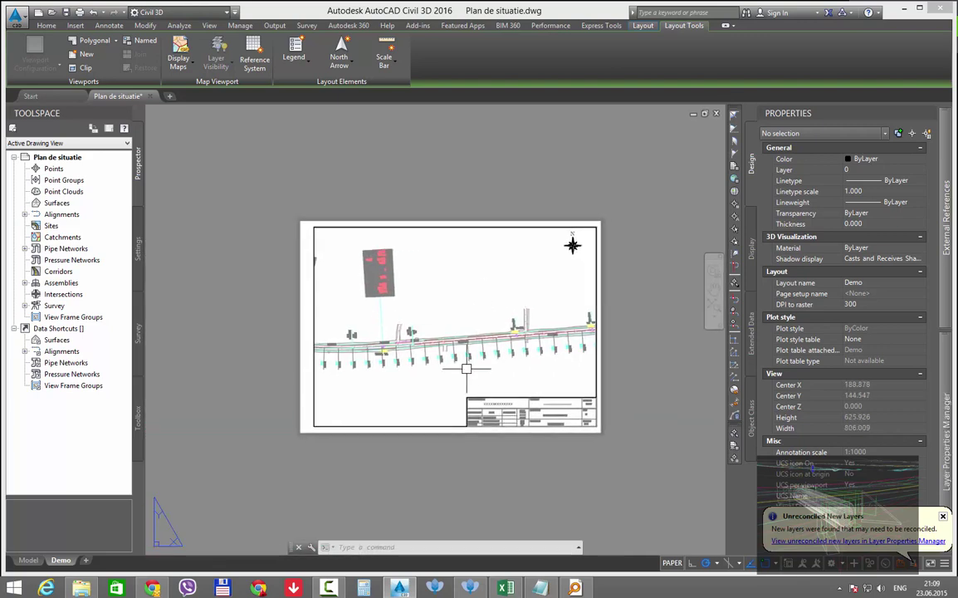
scroll(466, 368, "up", 2)
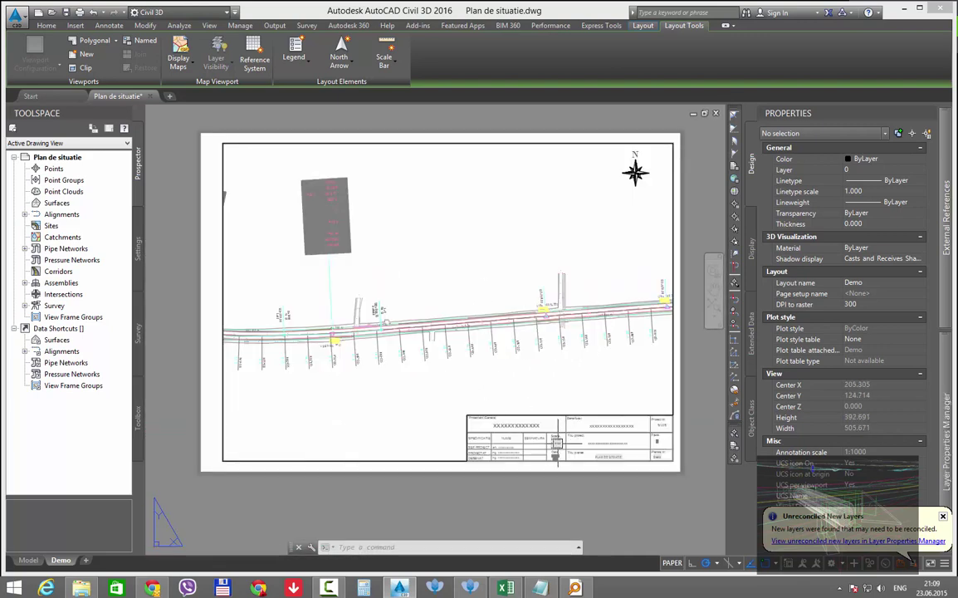
scroll(508, 391, "up", 5)
scroll(521, 419, "down", 2)
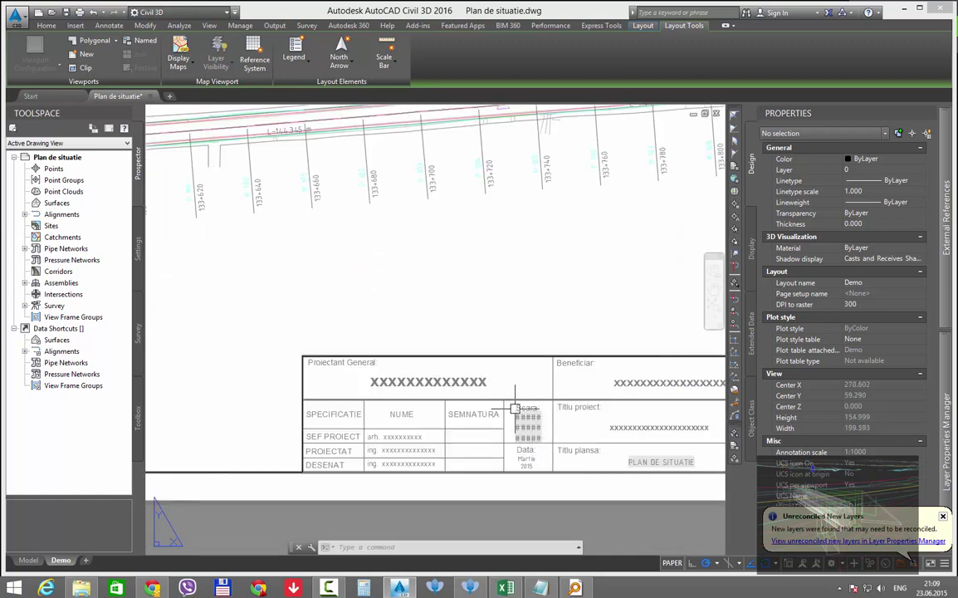
scroll(513, 406, "down", 2)
scroll(613, 432, "up", 5)
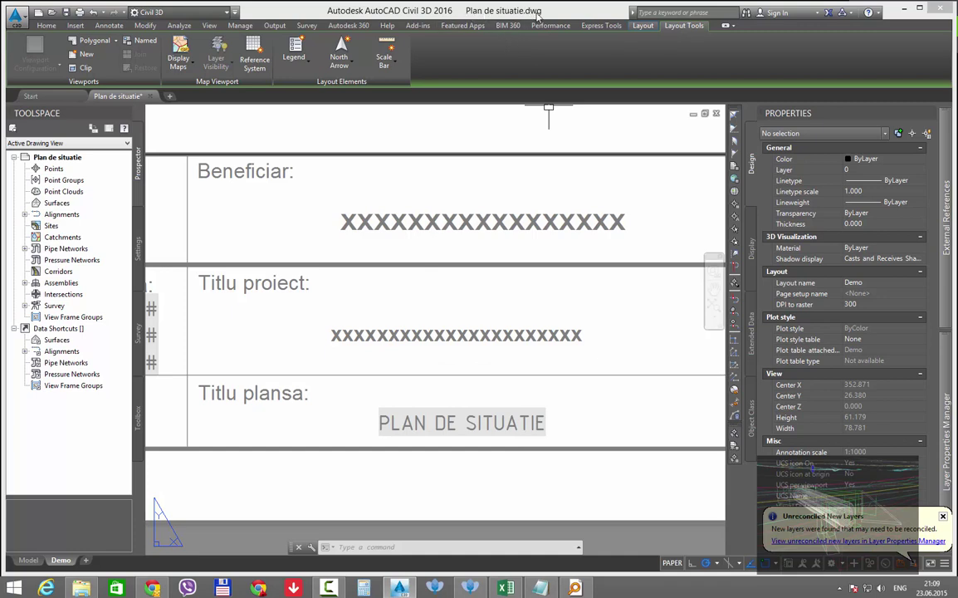
scroll(516, 421, "down", 4)
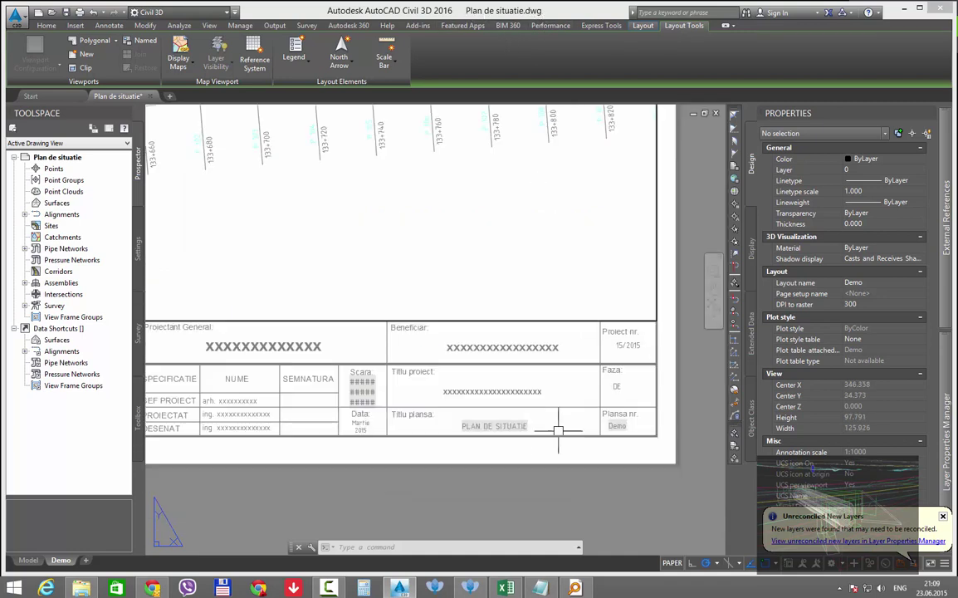
scroll(548, 422, "up", 4)
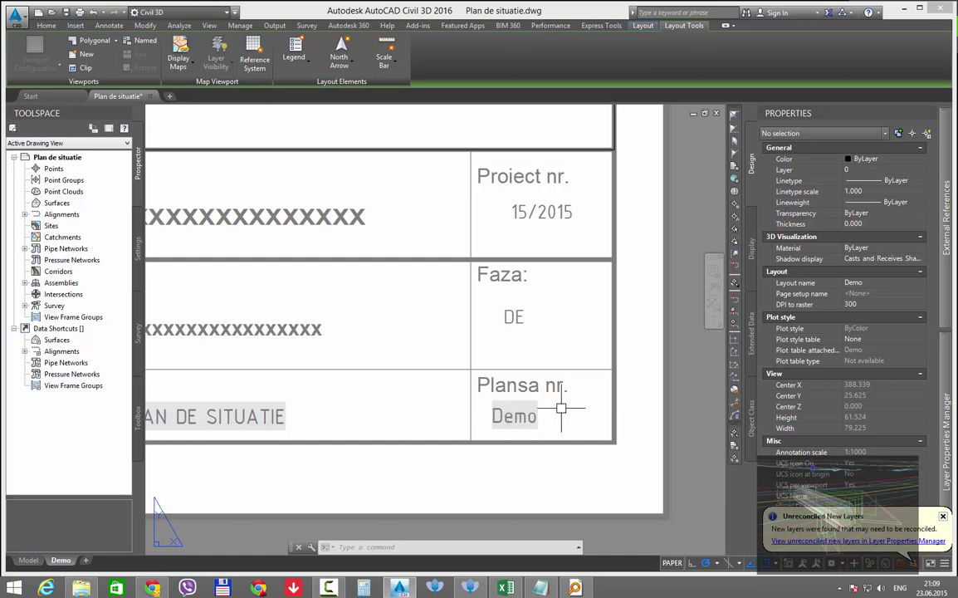
scroll(562, 408, "down", 6)
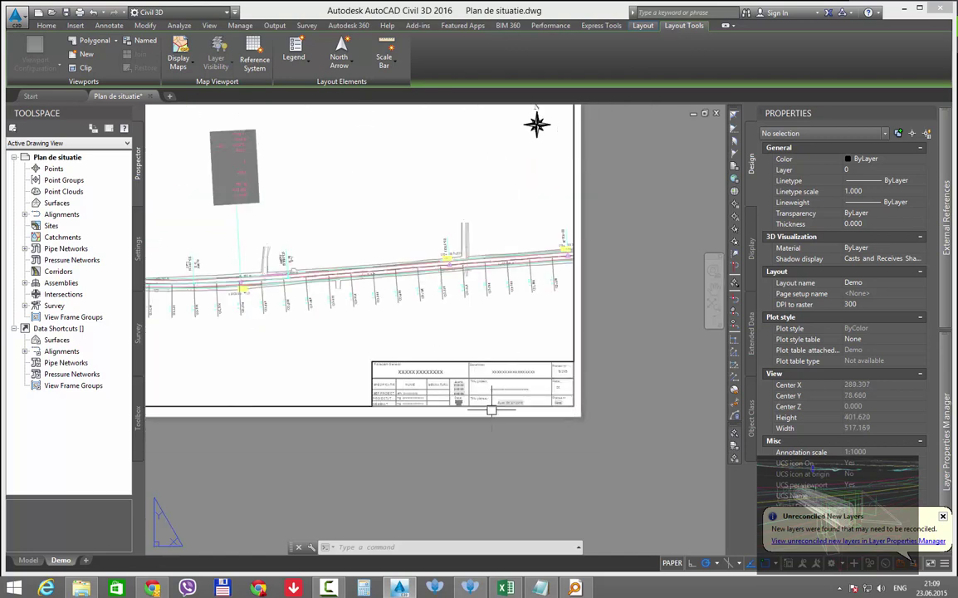
middle_click_drag(395, 371, 471, 384)
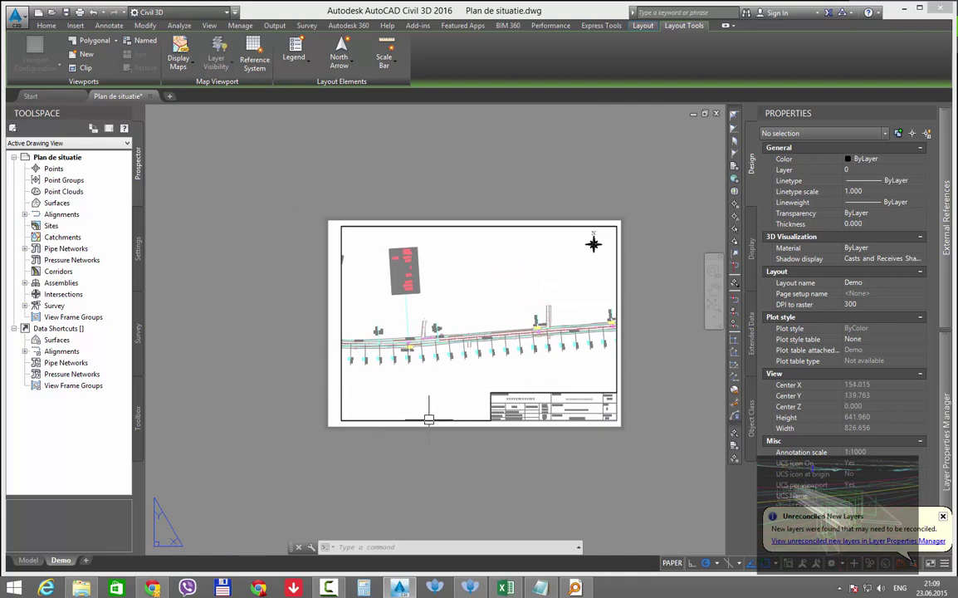